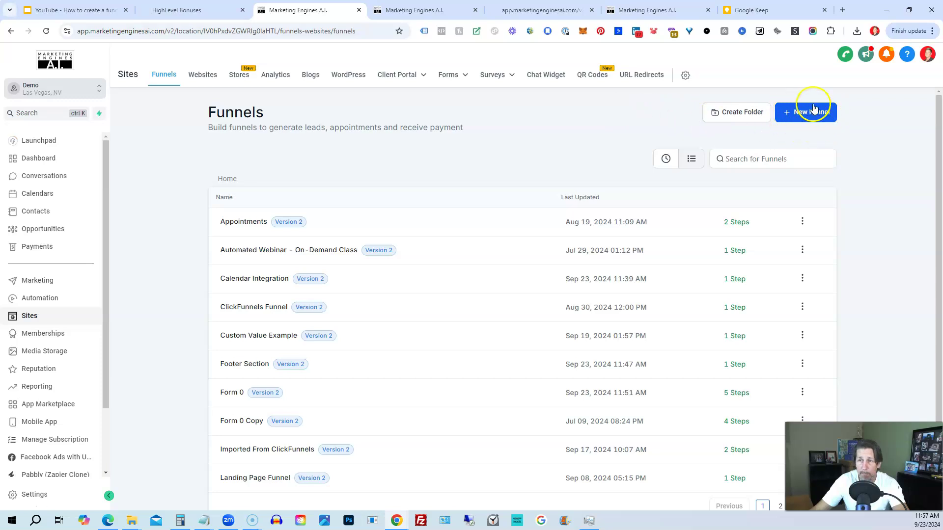
Step: Create a new blank funnel named "How a to create a funnel"
click(807, 123)
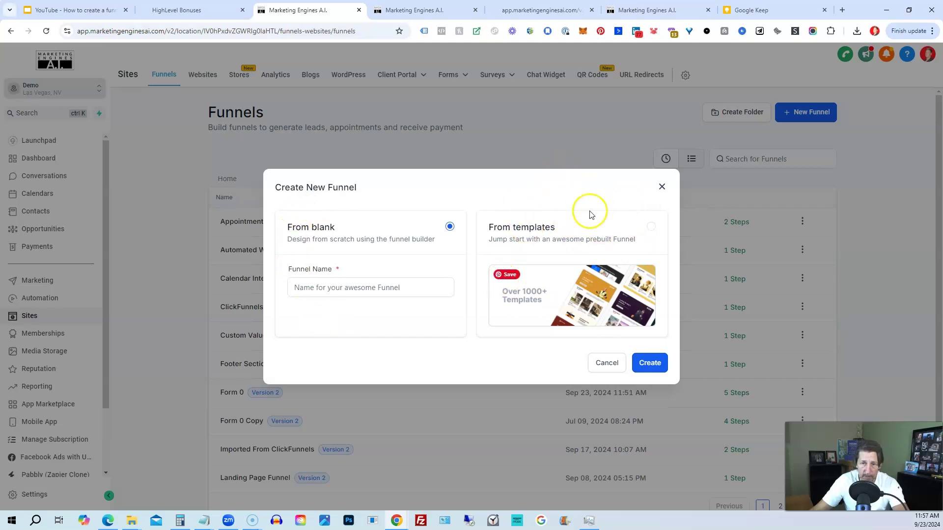
click(345, 289)
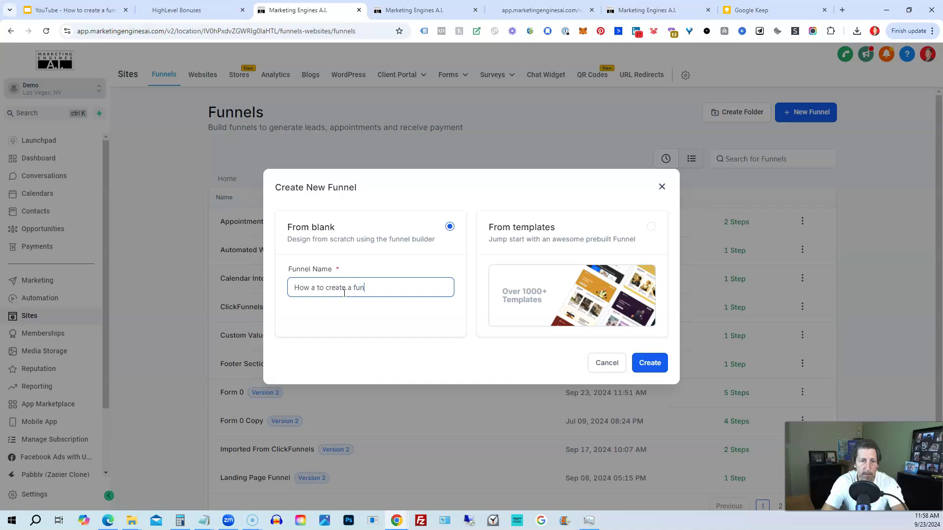
click(650, 364)
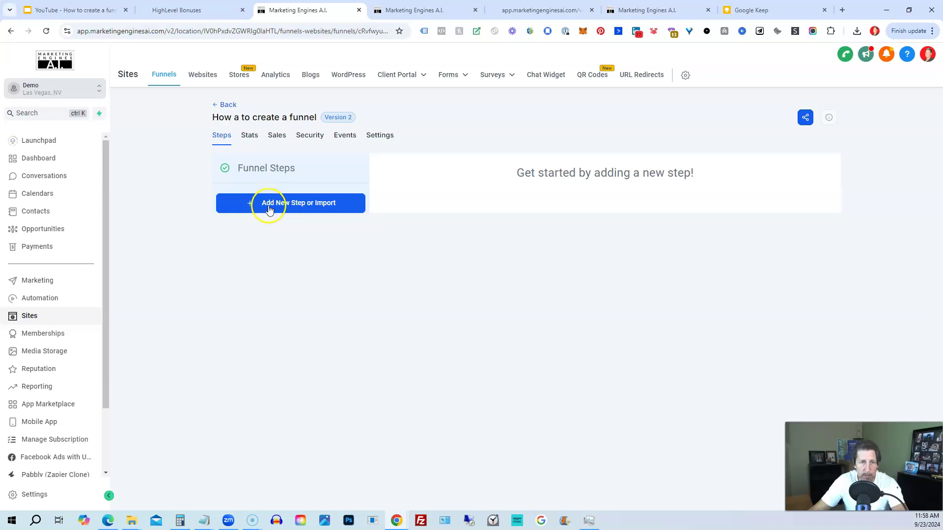
Step: Add a new funnel step named "1st Step", leaving its path and ClickFunnels import URL empty
click(289, 207)
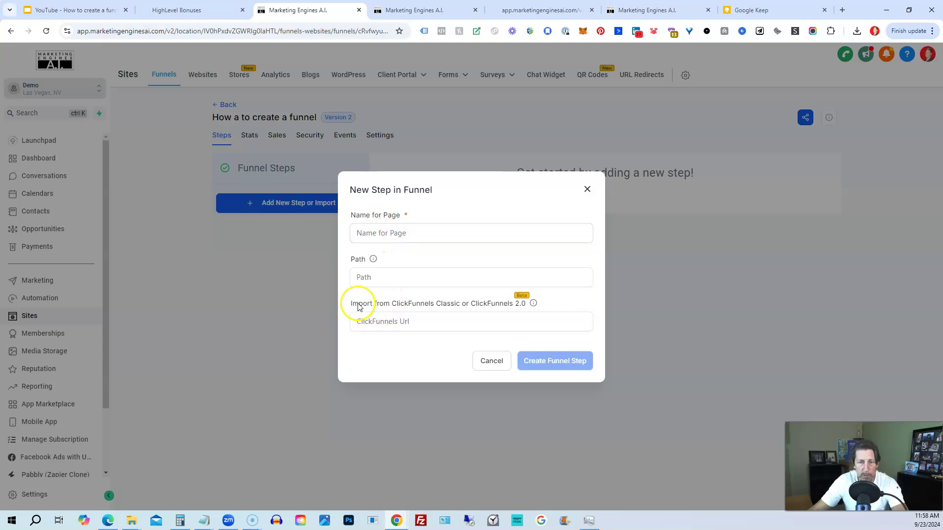
mouse_move(534, 304)
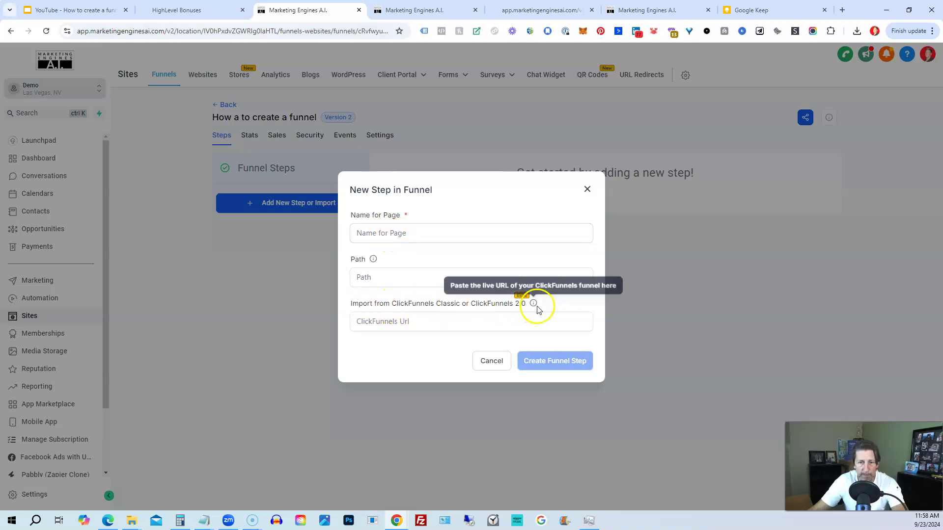
click(380, 233)
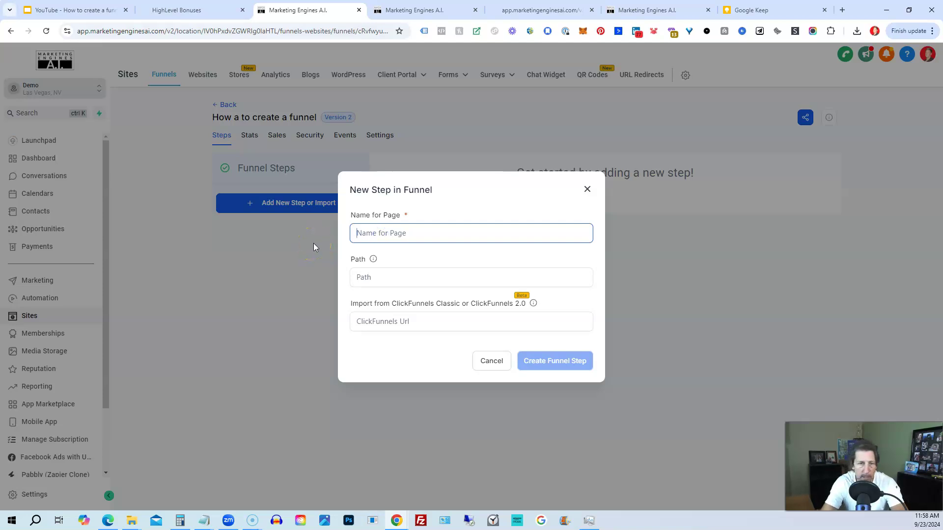
text(1st Step)
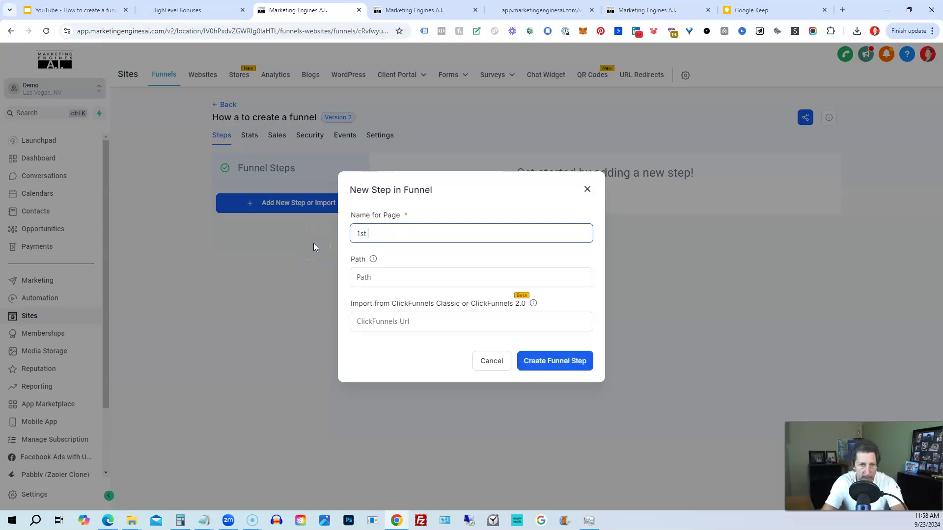
key(Tab)
key(Tab)
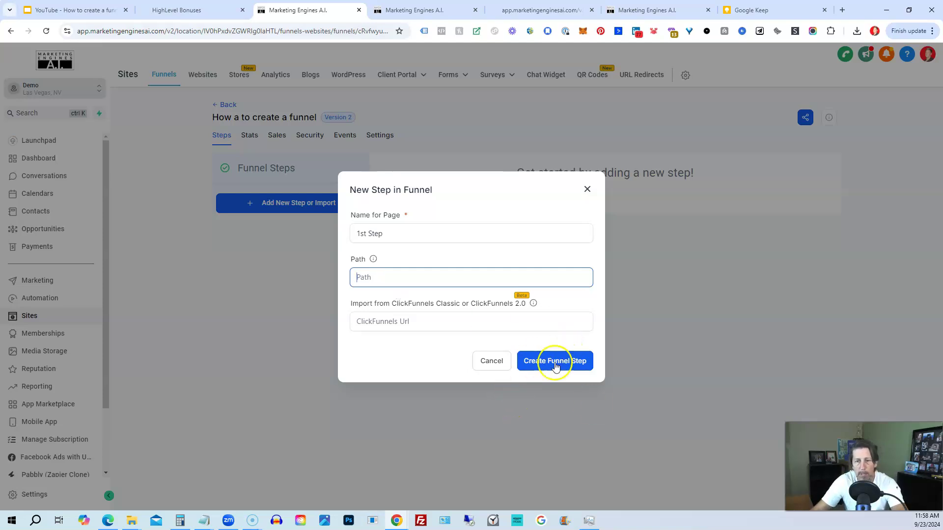
click(537, 369)
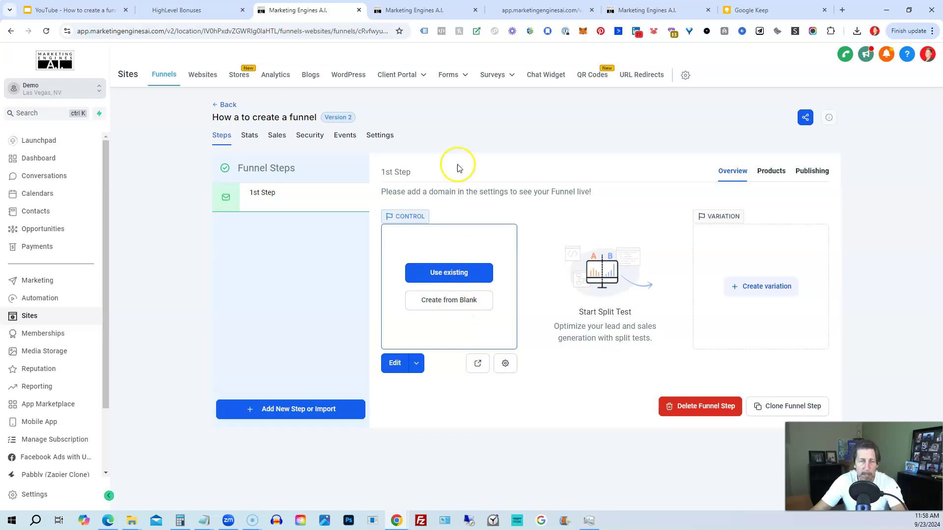
Step: Create the 1st Step page from blank and add a full-width section to it
click(454, 301)
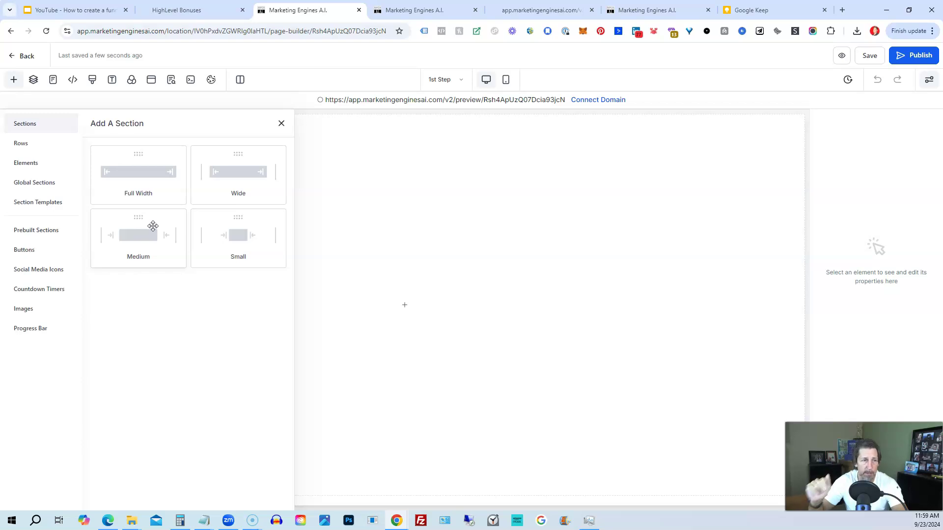
click(150, 195)
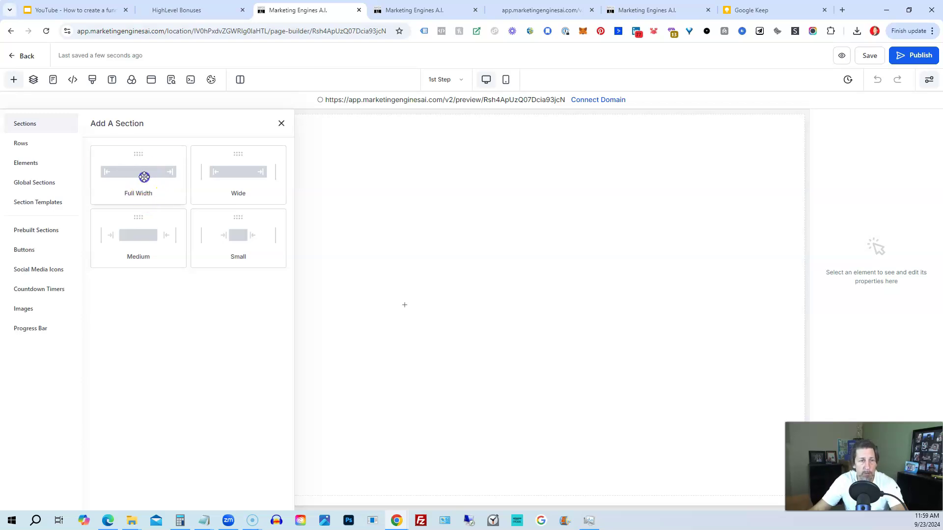
drag(144, 177, 368, 168)
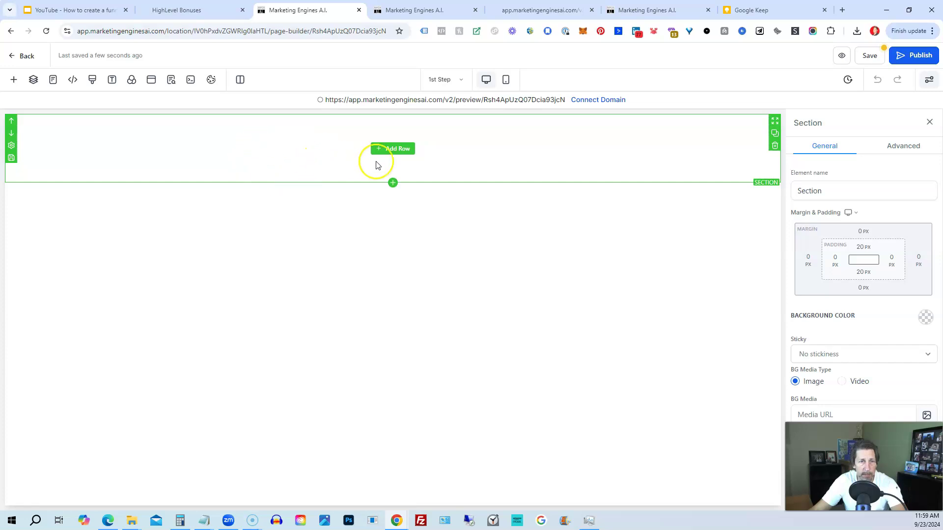
Step: Add a one-column row to the section and place a Headline element in it
click(389, 154)
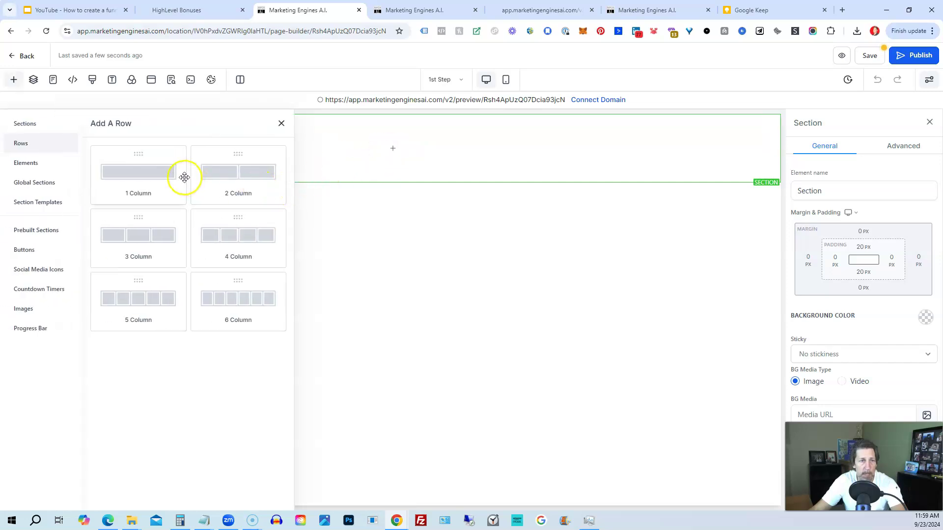
click(135, 183)
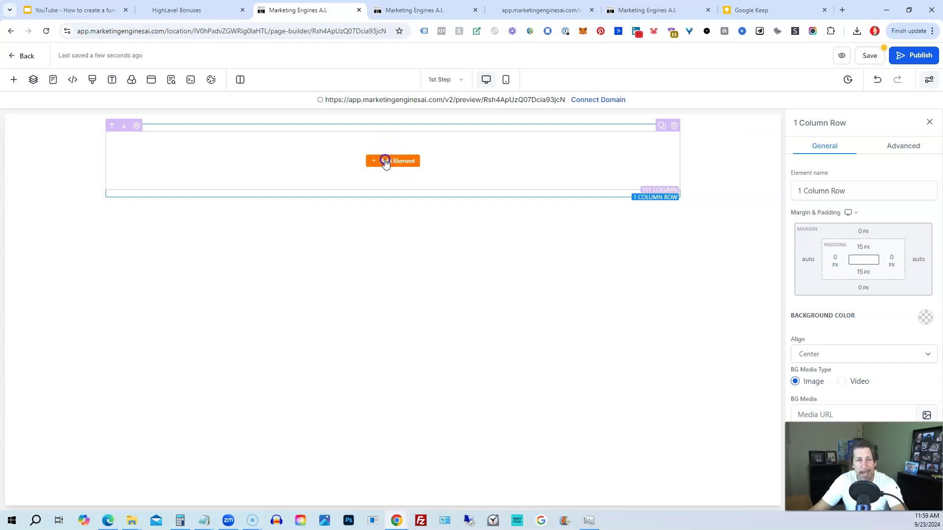
click(386, 161)
drag(112, 205, 381, 168)
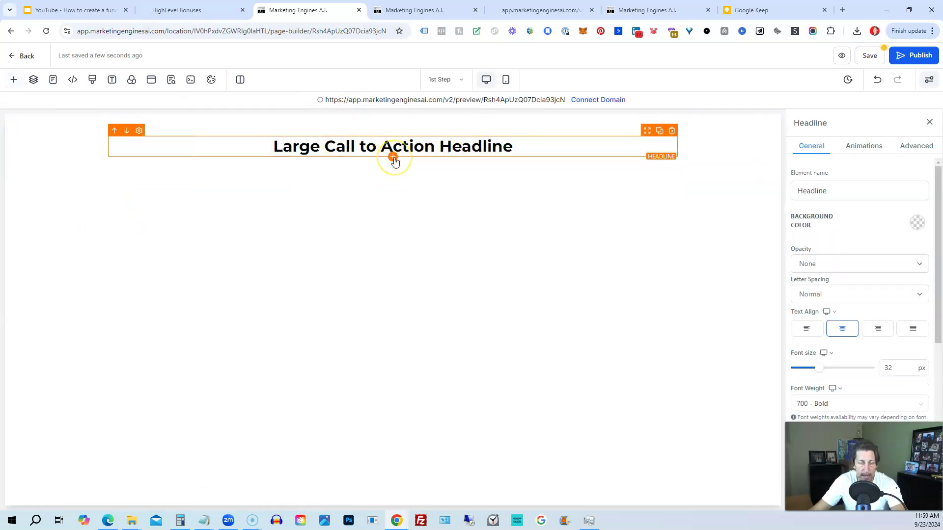
click(393, 158)
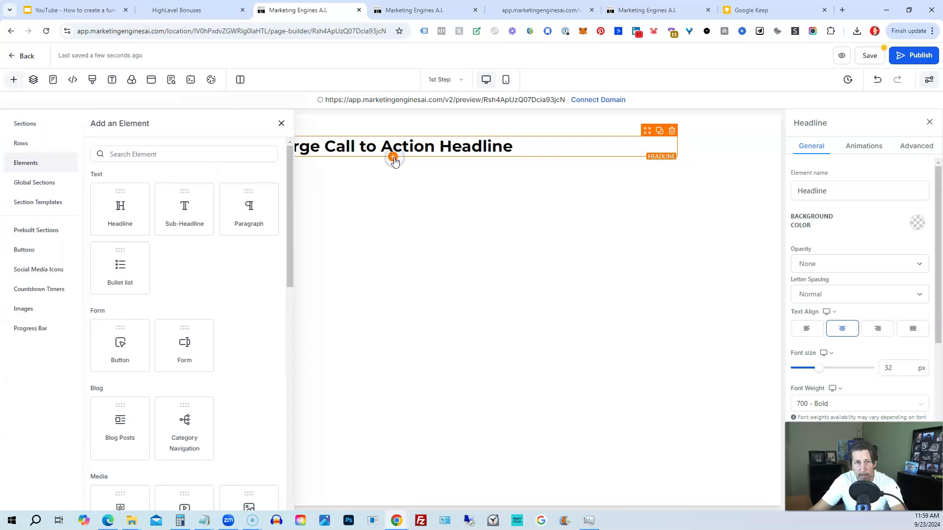
click(281, 124)
click(392, 168)
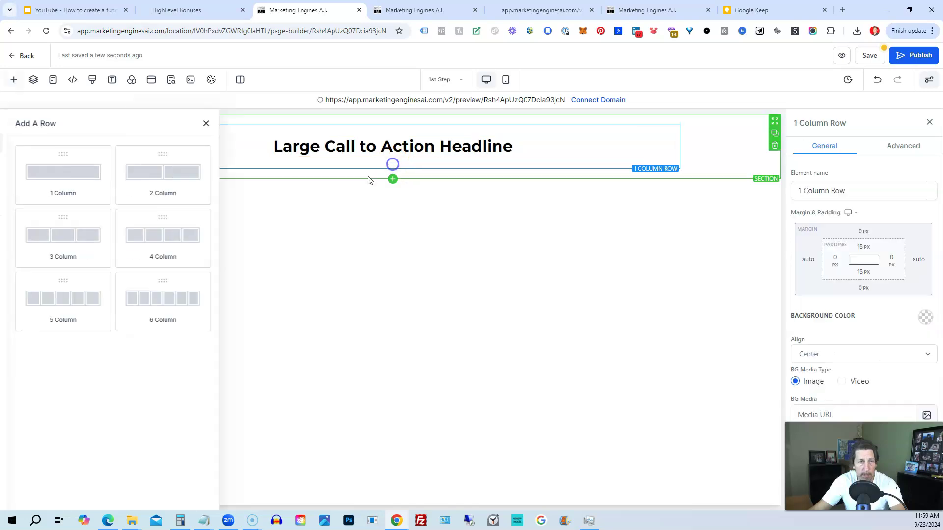
click(434, 131)
click(436, 248)
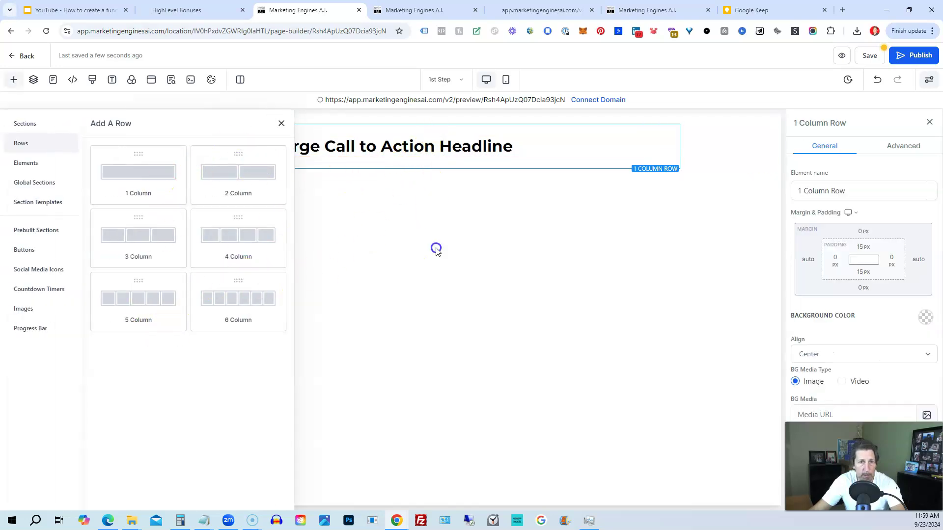
click(281, 124)
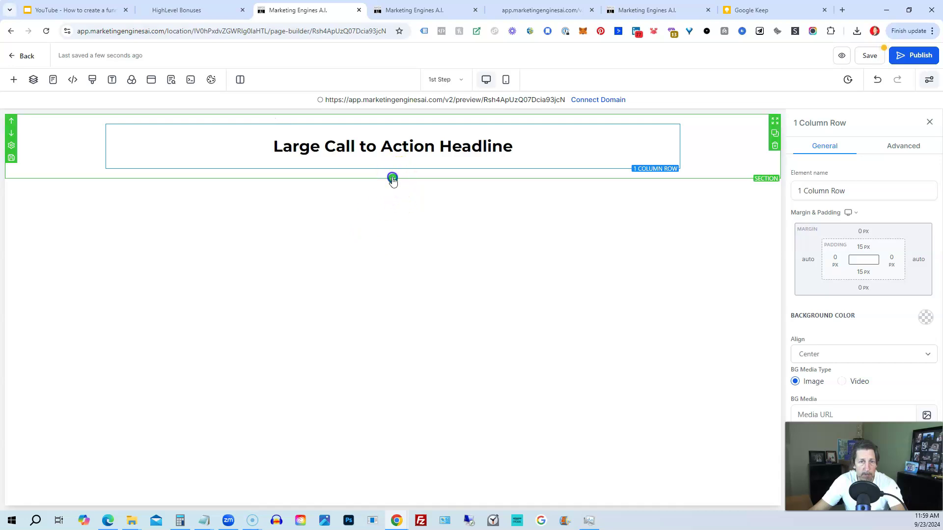
Step: Add a second full-width section below the headline section and save the page
click(393, 179)
click(151, 178)
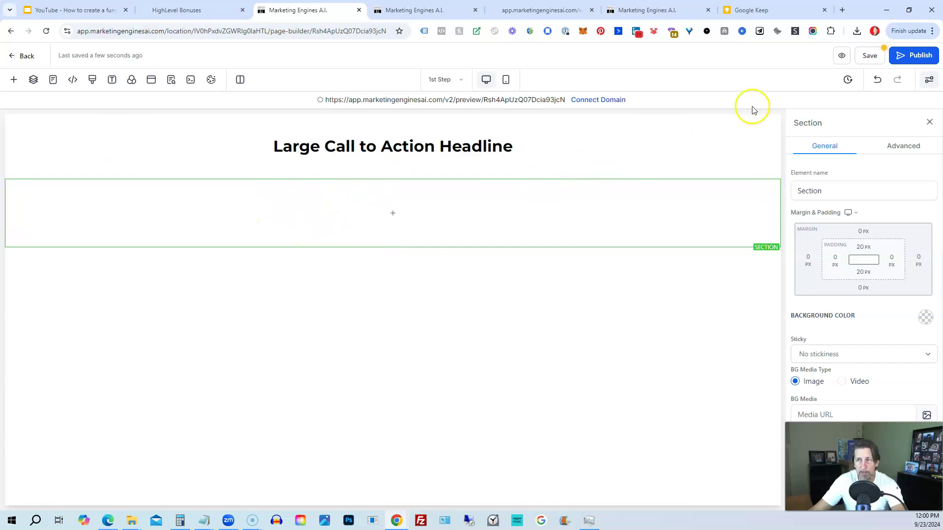
click(865, 57)
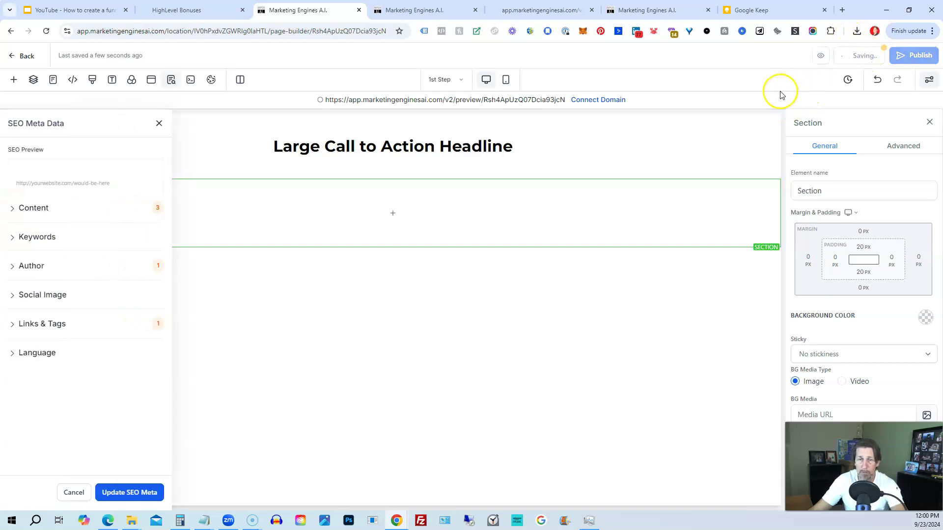
click(159, 123)
click(926, 58)
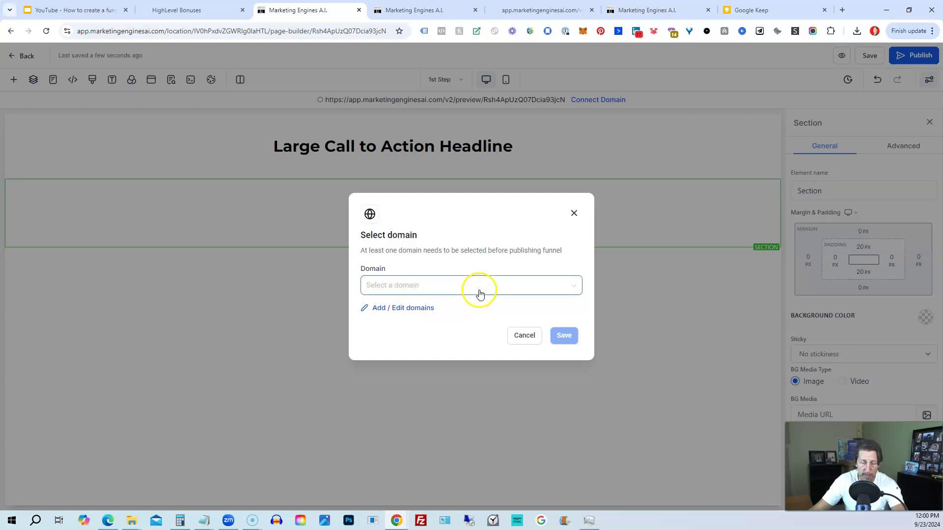
click(565, 287)
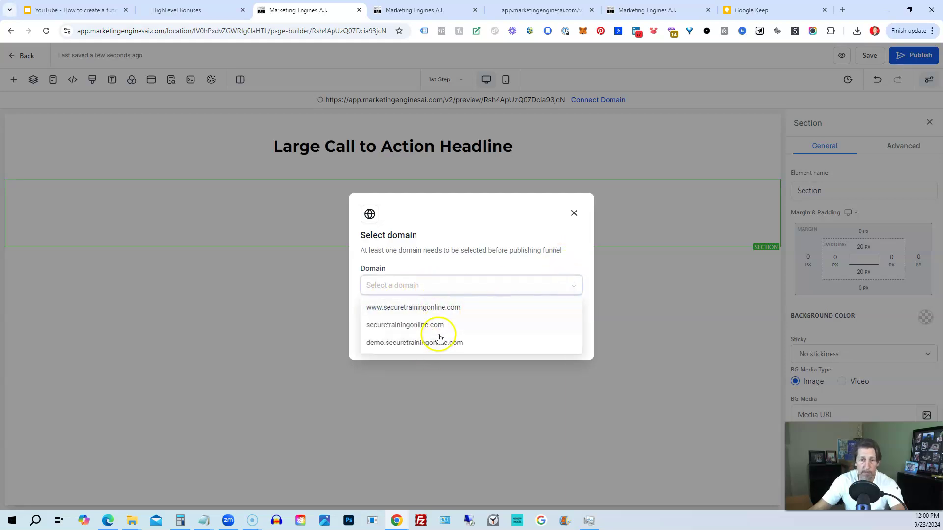
click(463, 249)
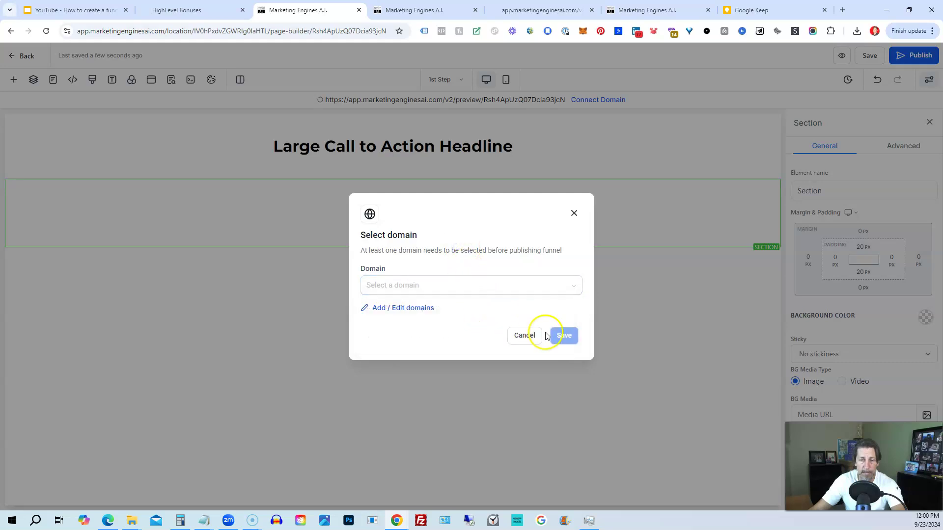
click(525, 336)
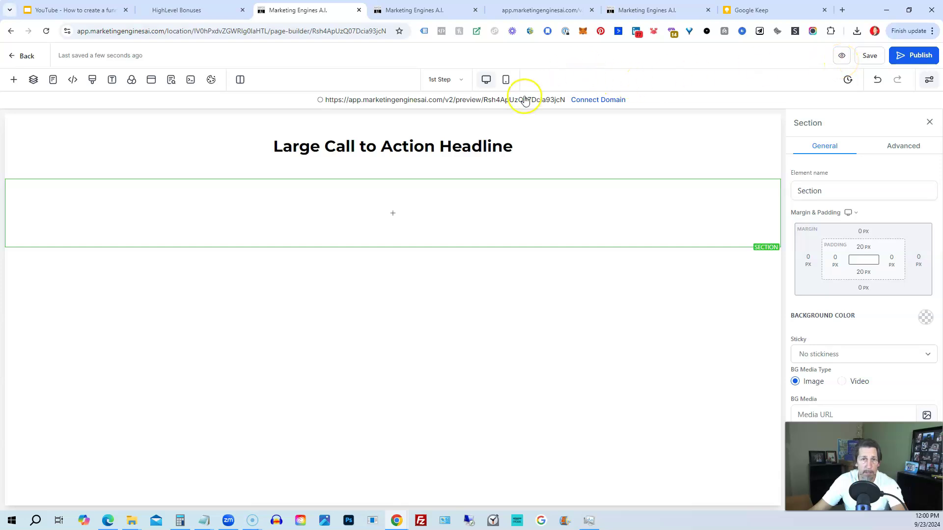
Step: Examine the page's mobile and desktop views and the builder's page list, section picker, popup editor and SEO metadata settings
click(505, 81)
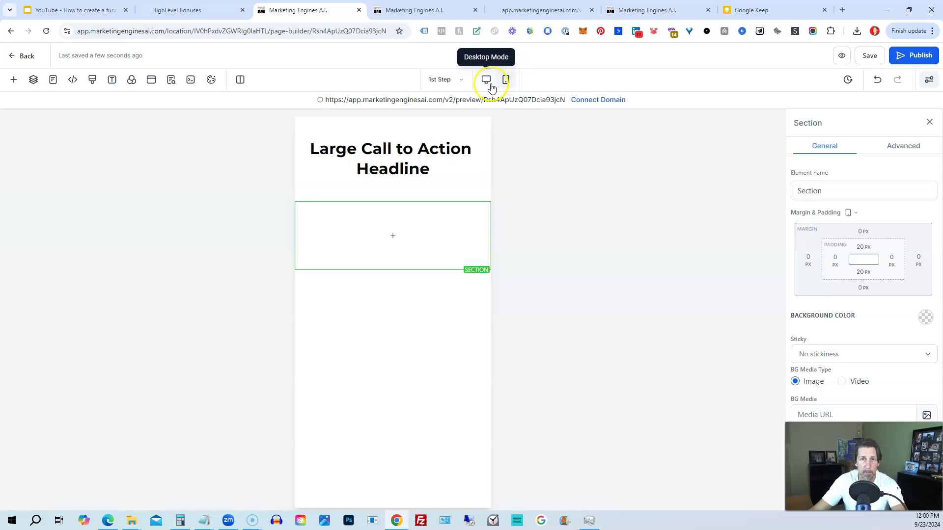
click(487, 83)
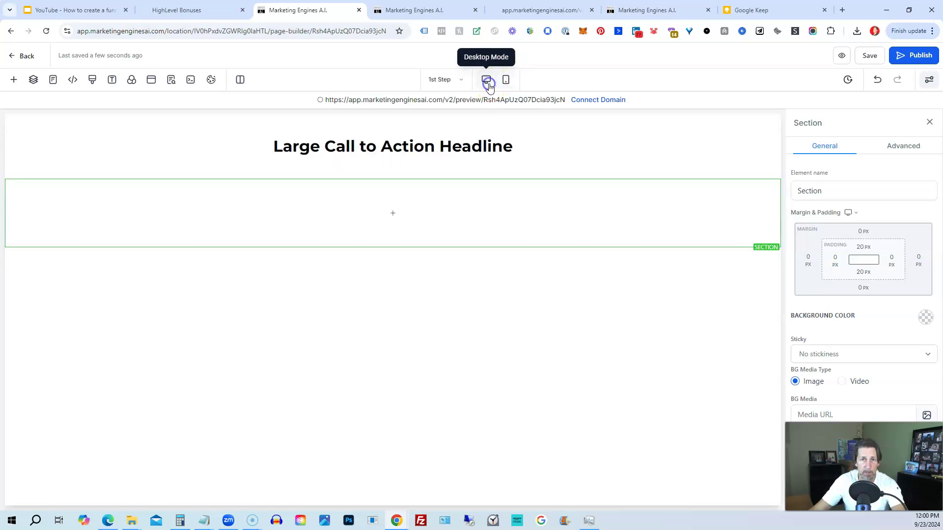
click(462, 82)
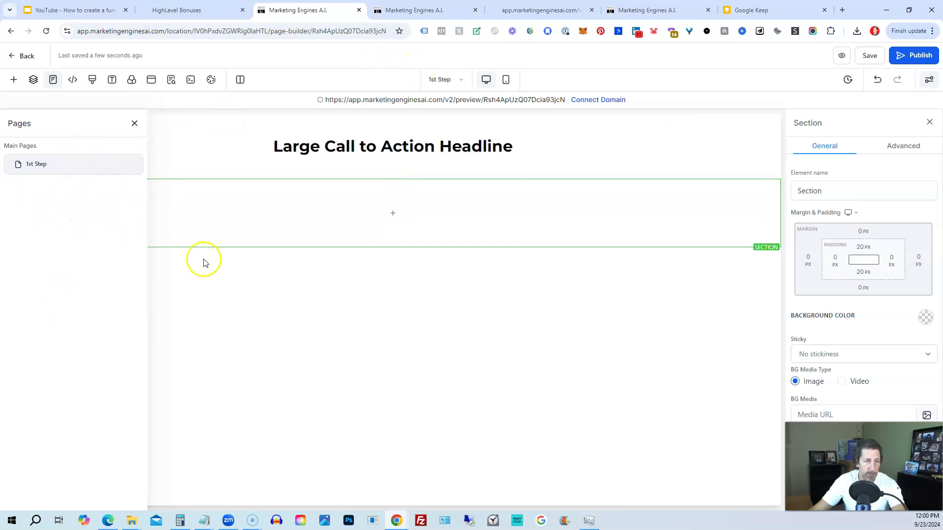
click(134, 124)
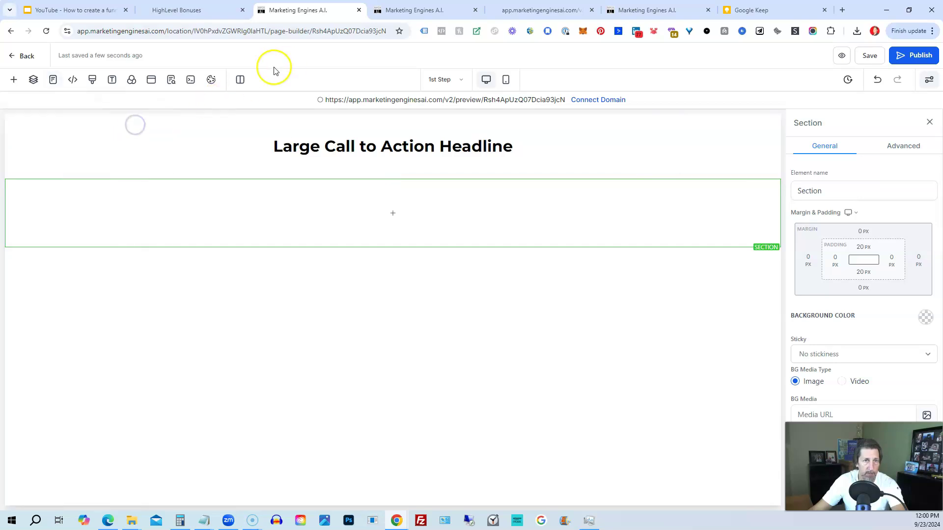
click(16, 81)
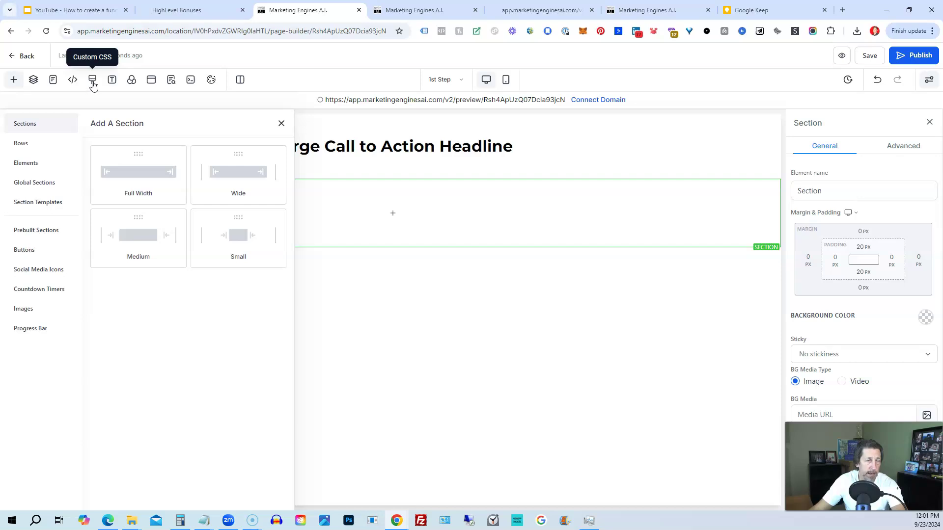
click(111, 83)
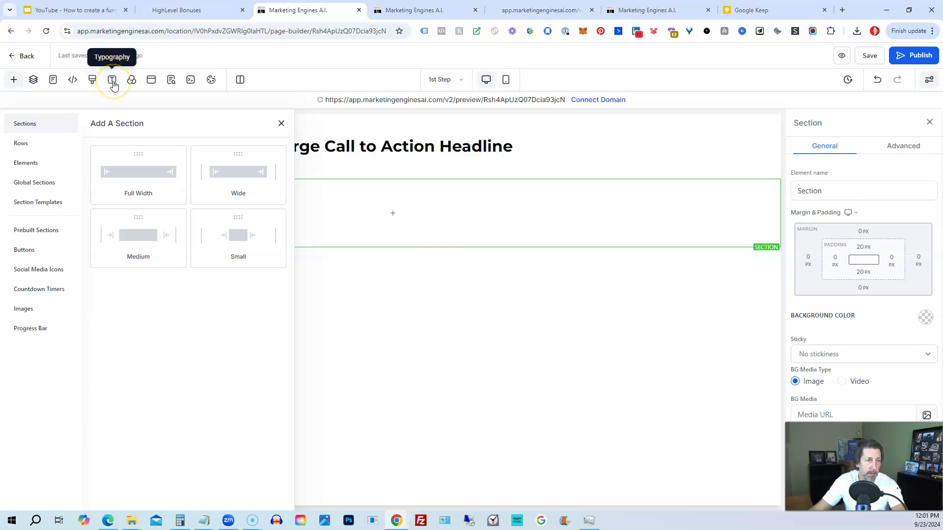
click(152, 84)
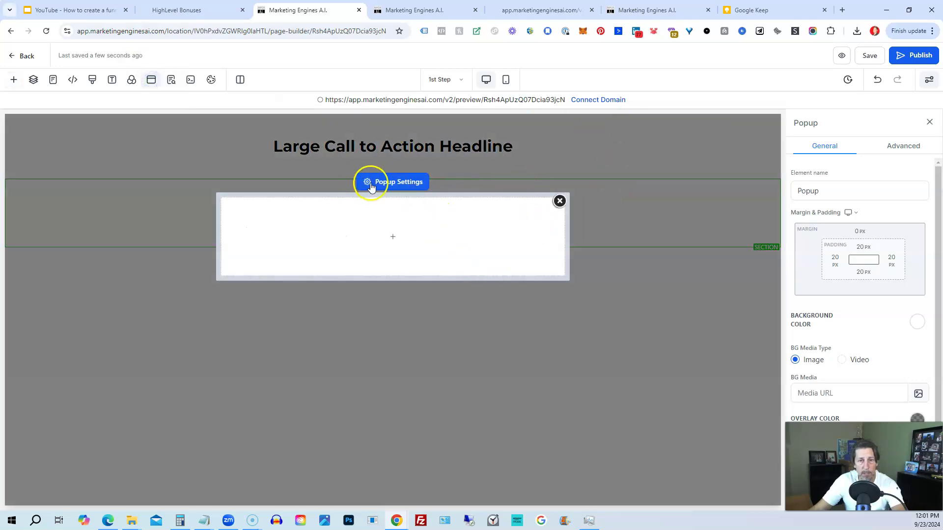
click(561, 201)
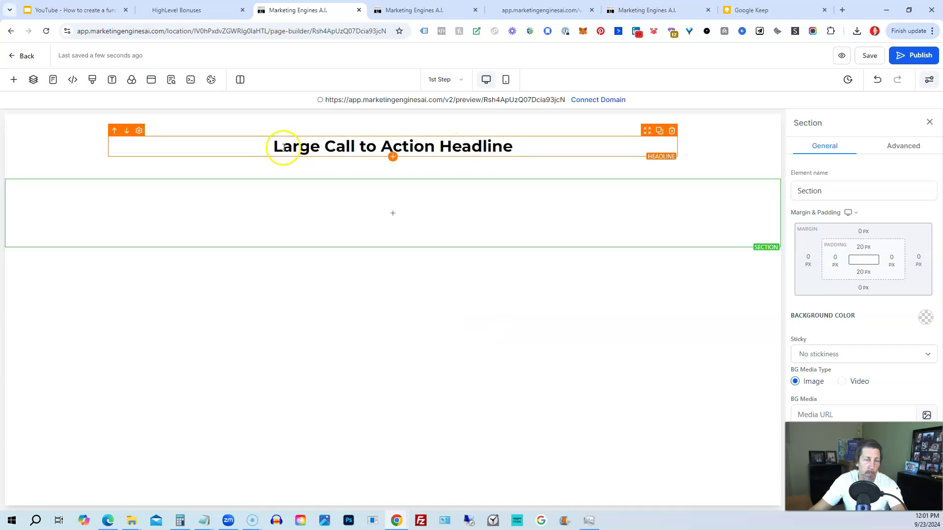
click(172, 81)
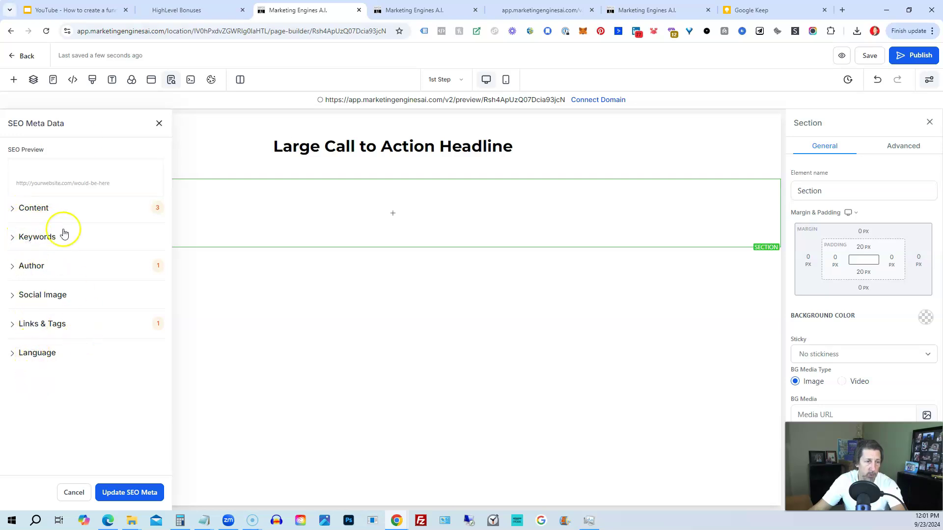
click(191, 81)
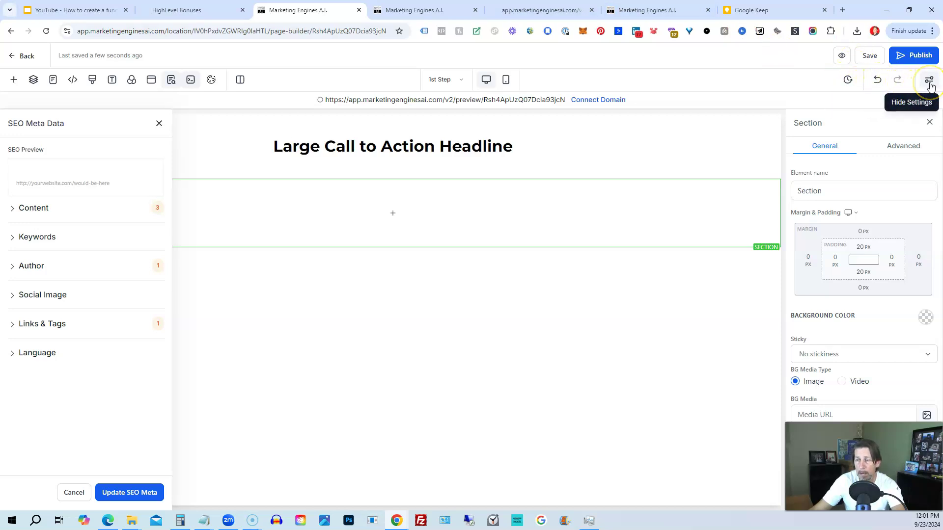
Step: Hide and redisplay the selected section's settings to see how the page builder's workspace changes
click(933, 123)
click(927, 79)
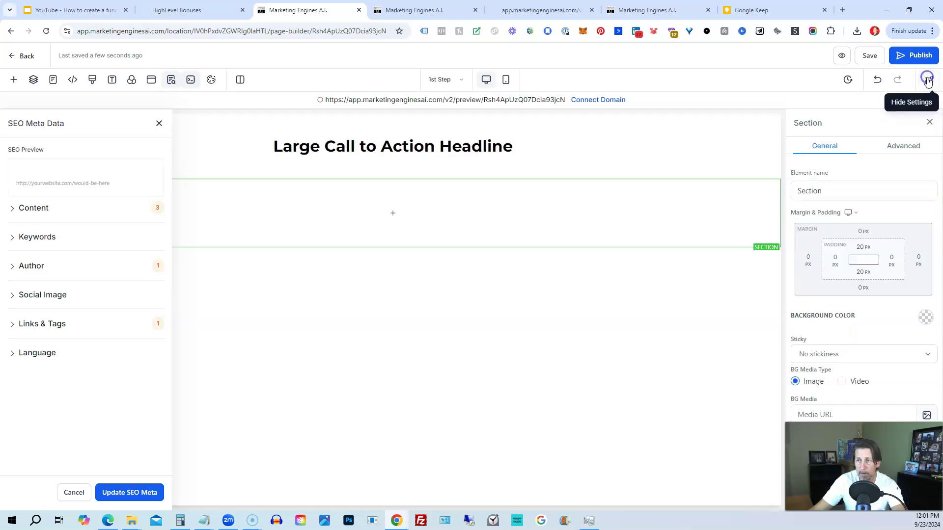
click(928, 80)
click(928, 80)
click(928, 80)
click(928, 80)
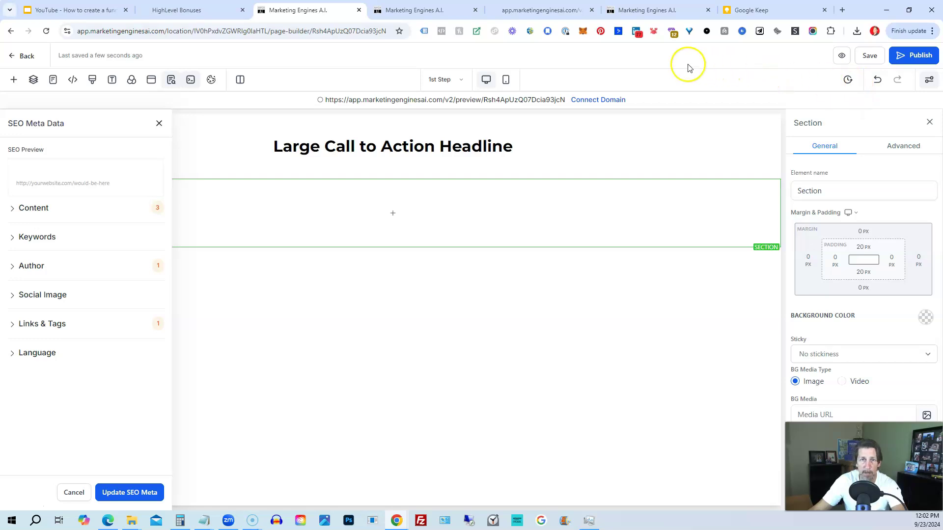
Step: Leave the page builder for the funnel's step overview and try to create a split-test variation of the 1st Step page
click(161, 123)
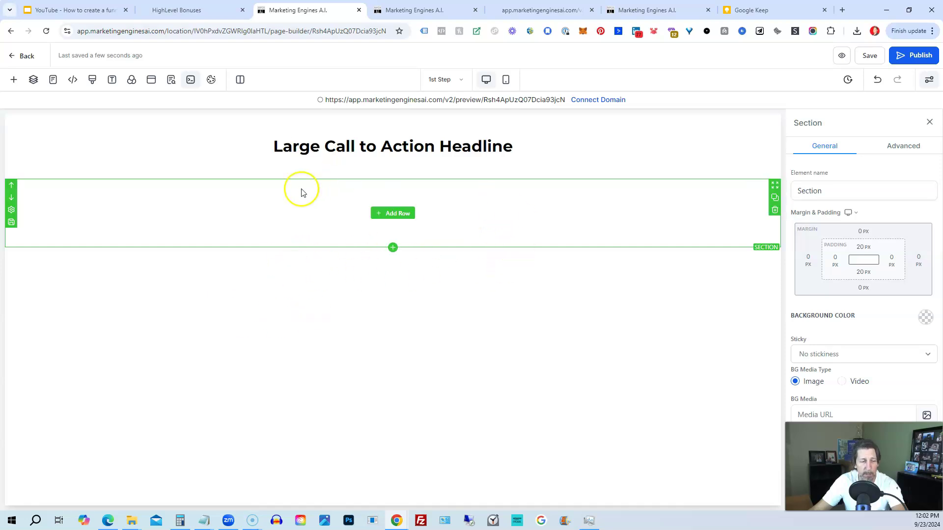
click(27, 57)
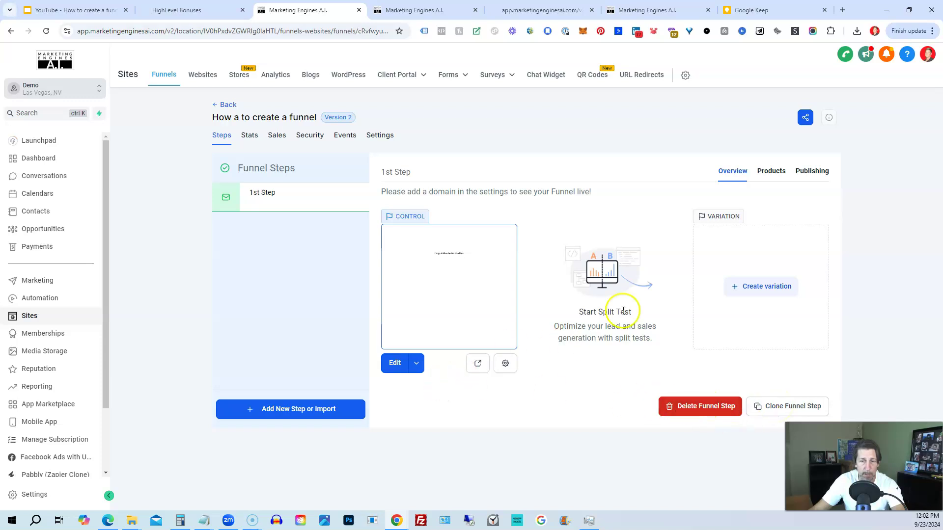
click(752, 291)
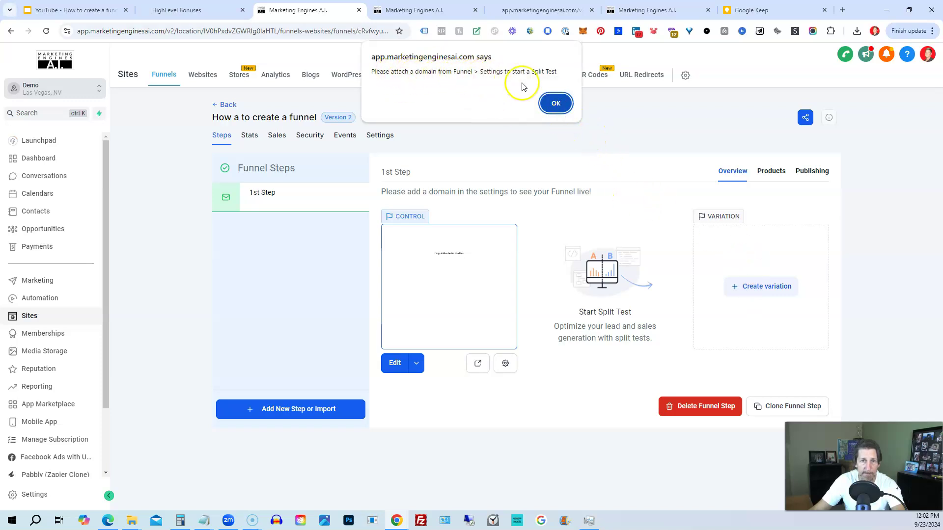
click(556, 101)
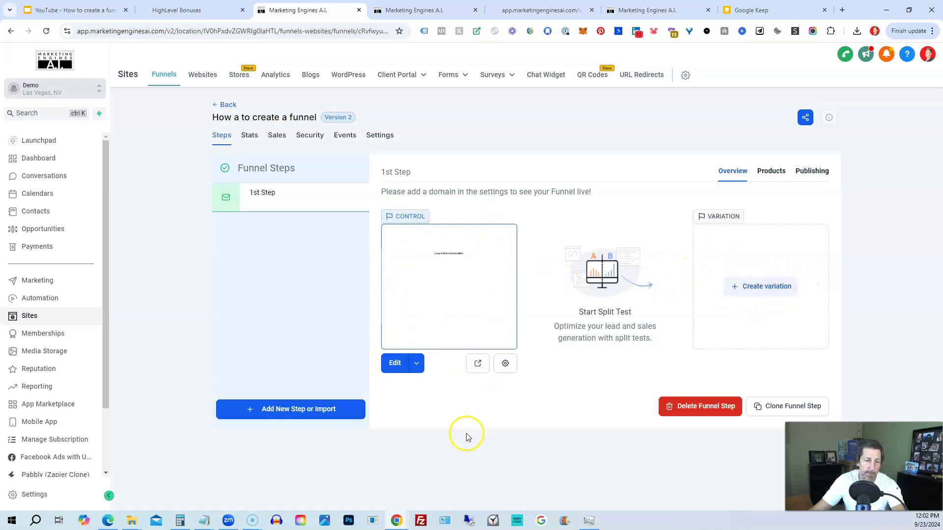
Step: Fill in a product entry for the 1st Step with Sample Product #1 at 9.95 and discard it
click(770, 173)
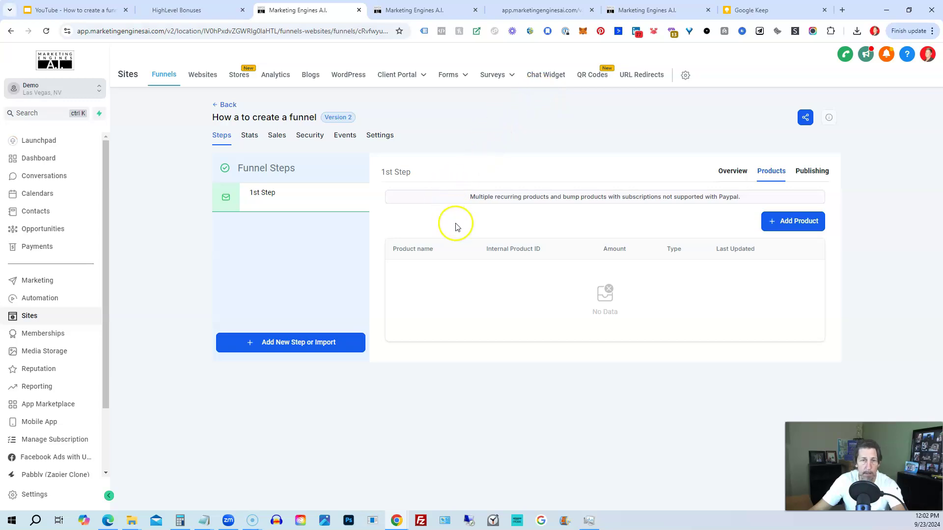
click(811, 227)
click(573, 257)
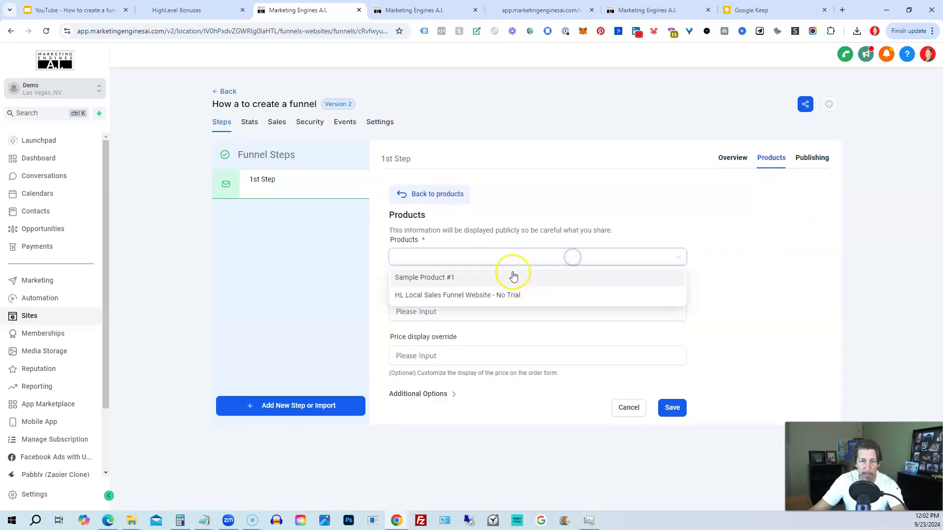
click(423, 277)
click(420, 308)
click(430, 336)
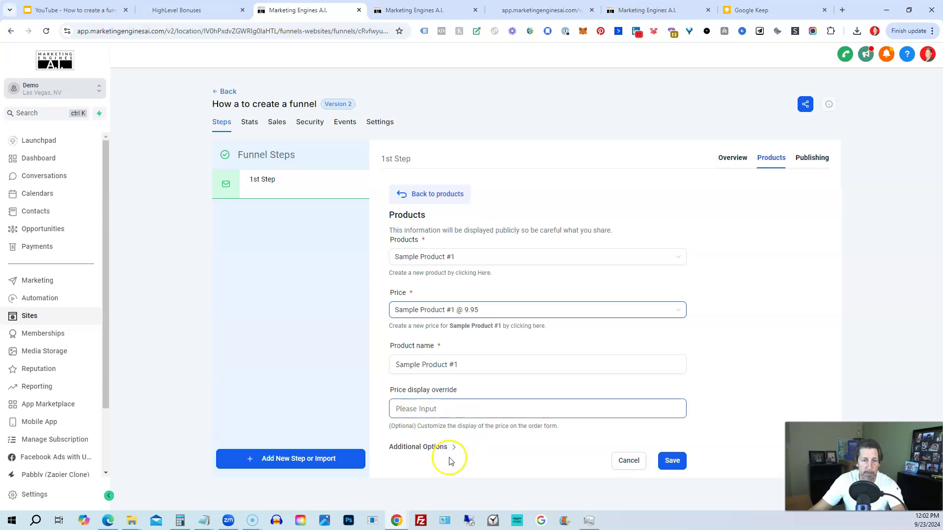
click(633, 462)
Step: Check the 1st Step's name and URL in its publishing details
click(820, 176)
click(490, 222)
click(481, 244)
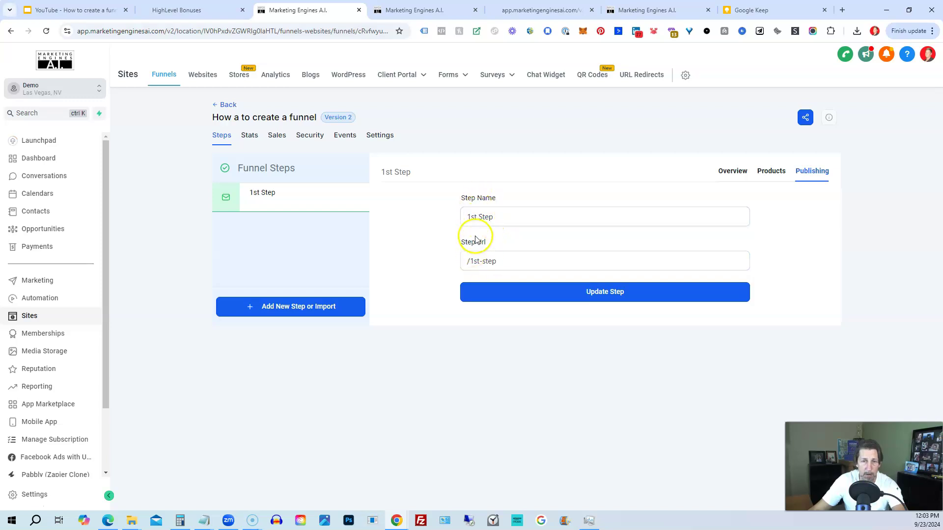
click(500, 299)
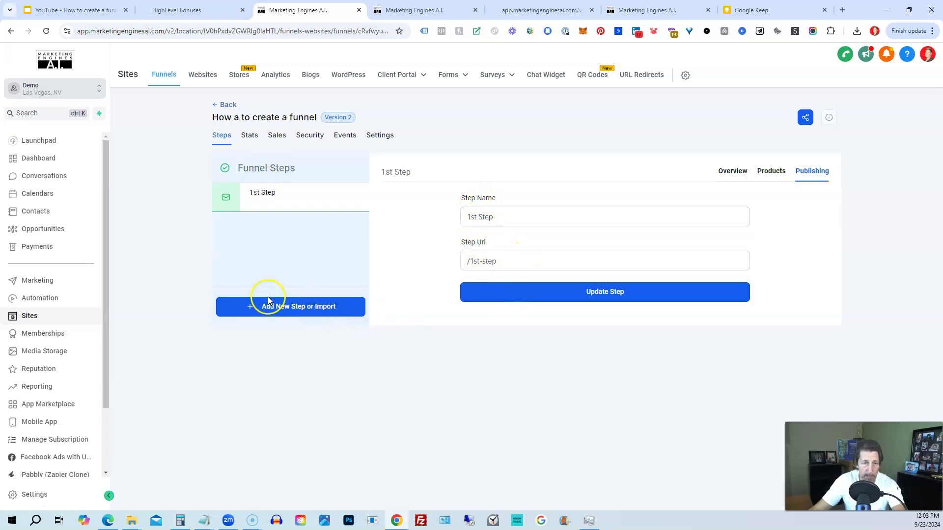
Step: Add a new funnel step named "2nd Step"
click(273, 317)
click(411, 234)
text(2nd Step)
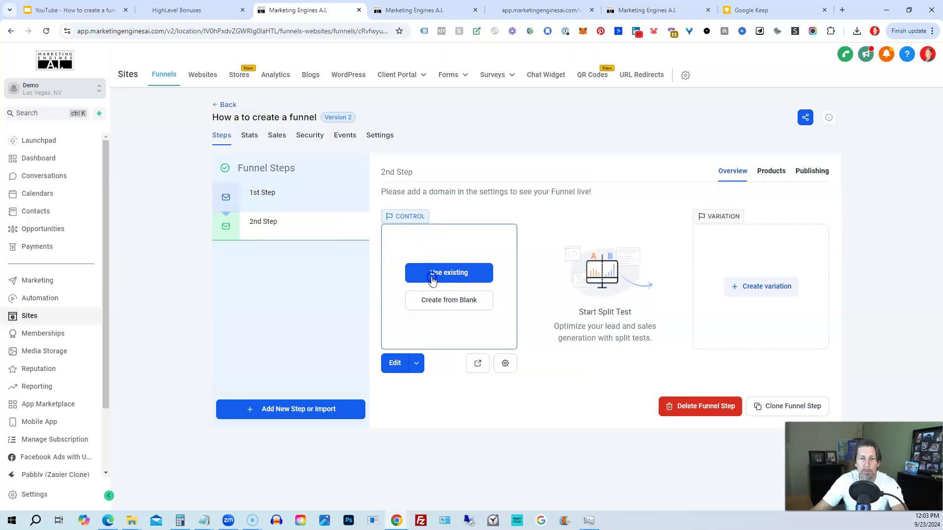
Step: Examine which existing funnels and websites can supply an imported page for the 2nd Step, without importing one
click(432, 278)
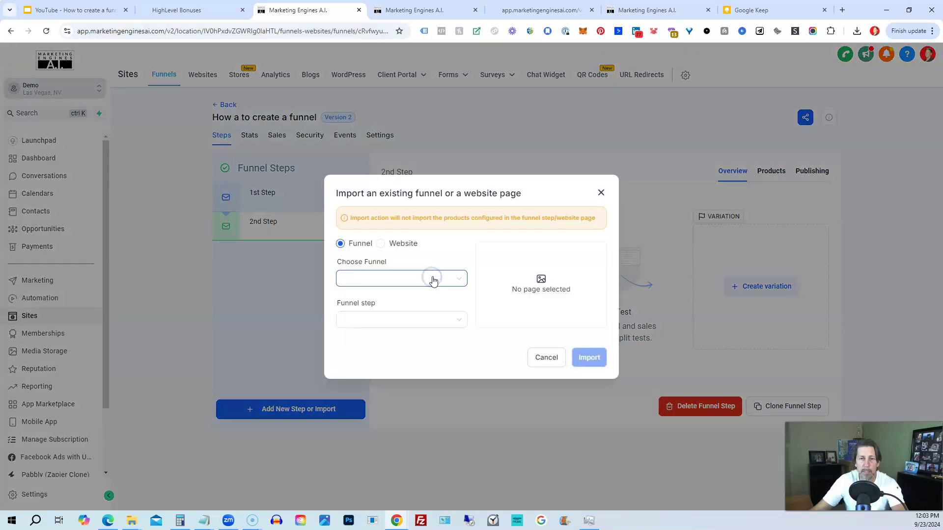
click(362, 279)
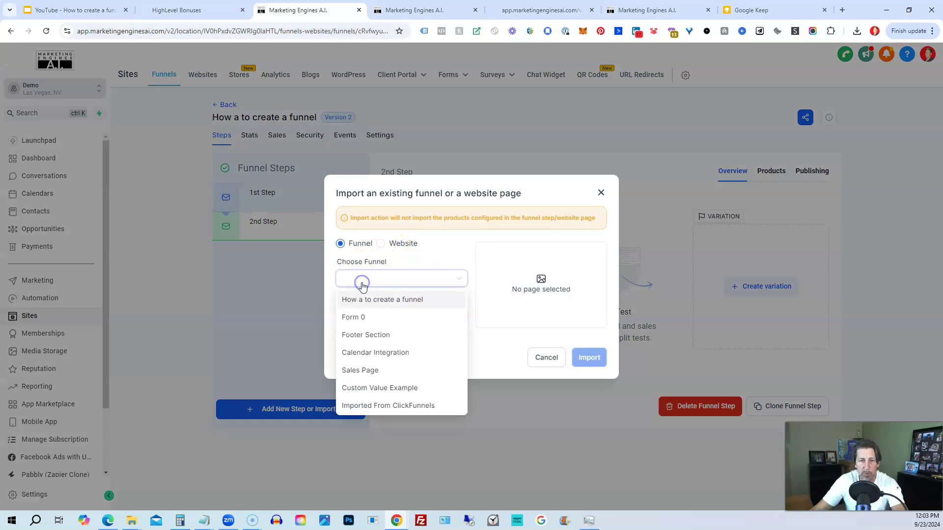
click(488, 246)
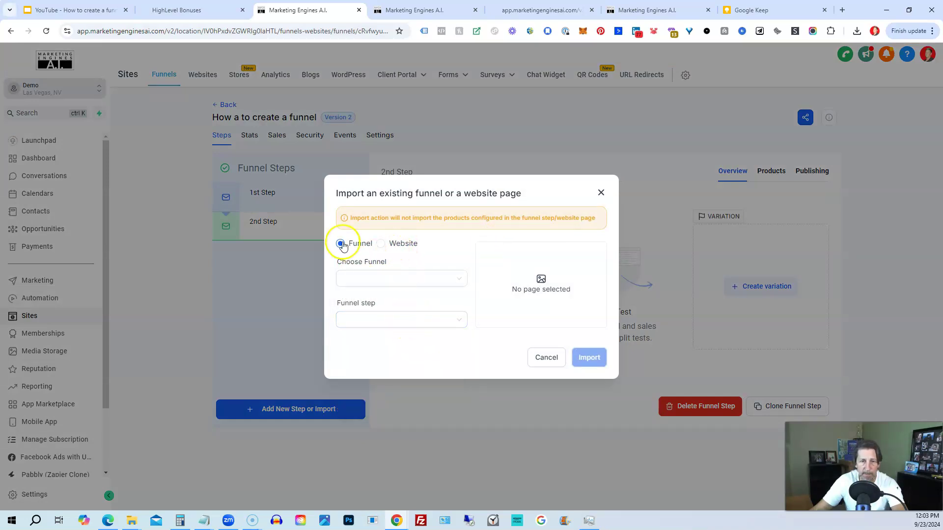
click(396, 251)
click(379, 285)
click(378, 371)
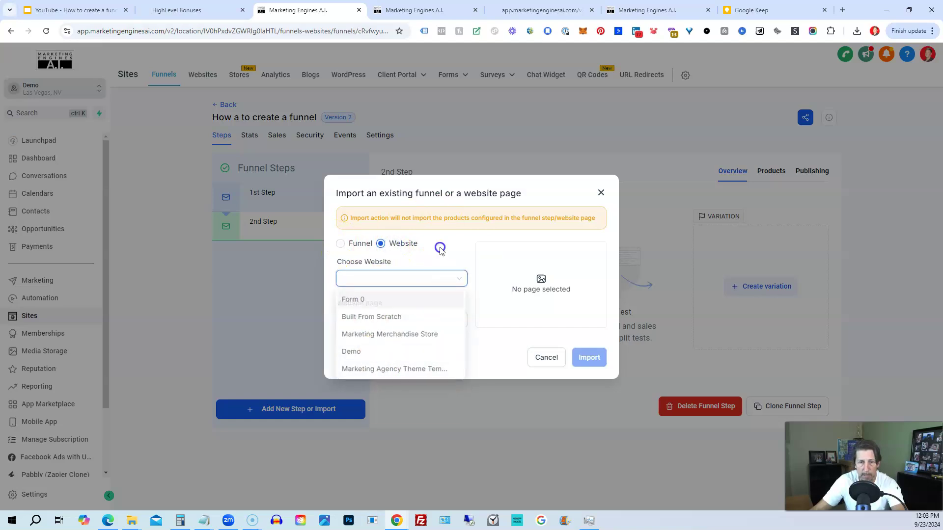
click(393, 320)
click(459, 280)
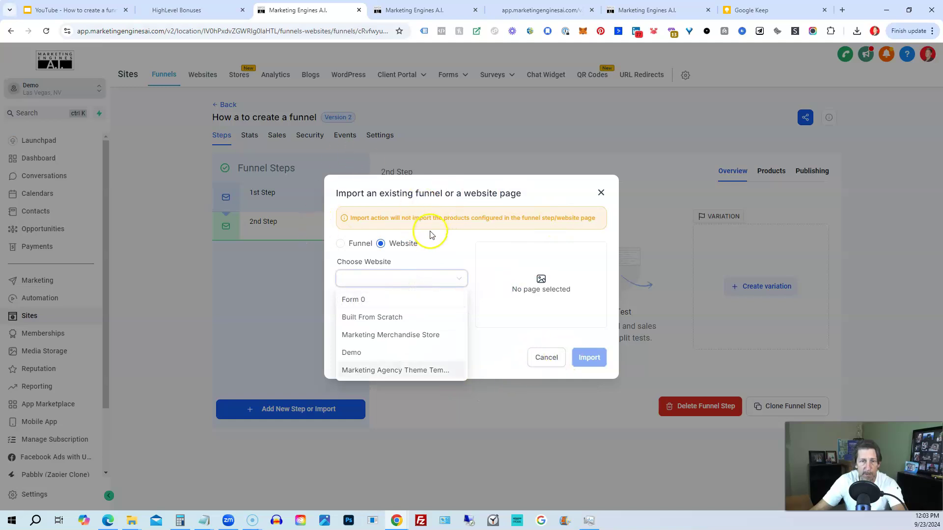
click(421, 244)
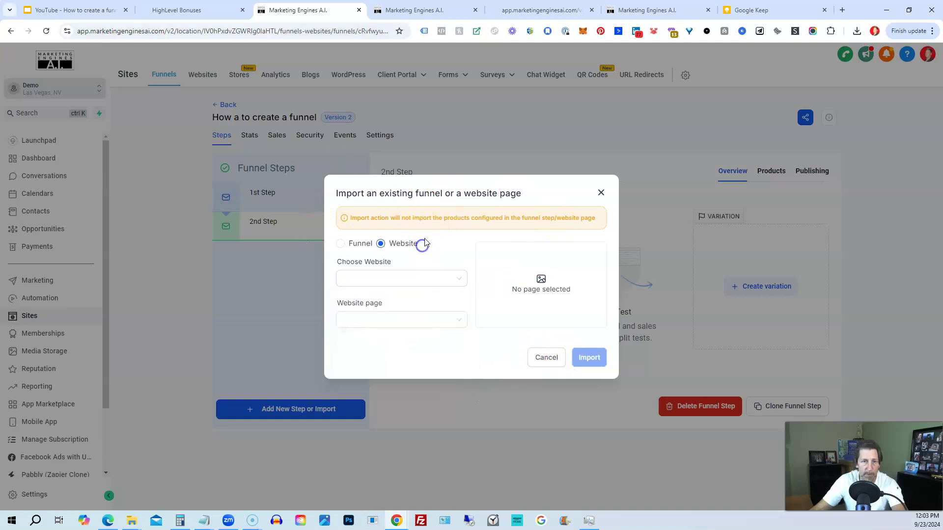
click(541, 362)
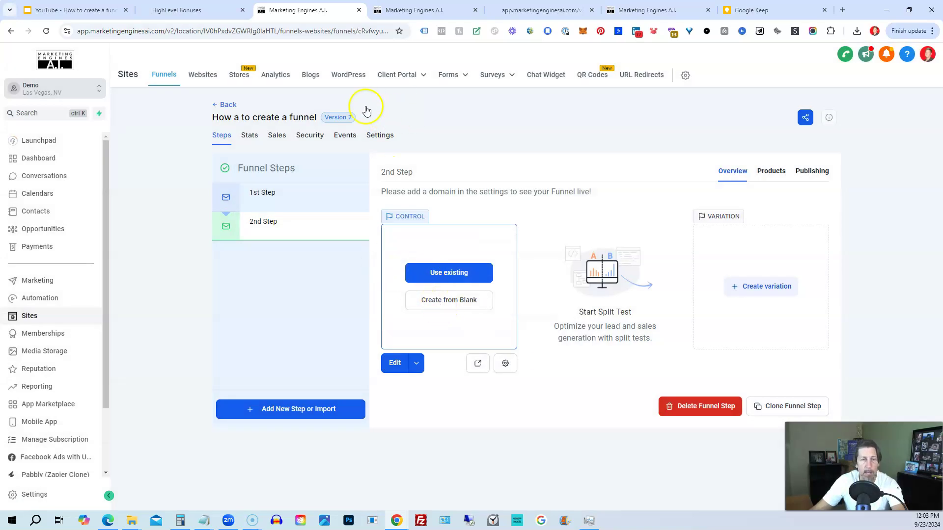
Step: Look through the funnel's stats, sales, security headers and tracking events
click(251, 140)
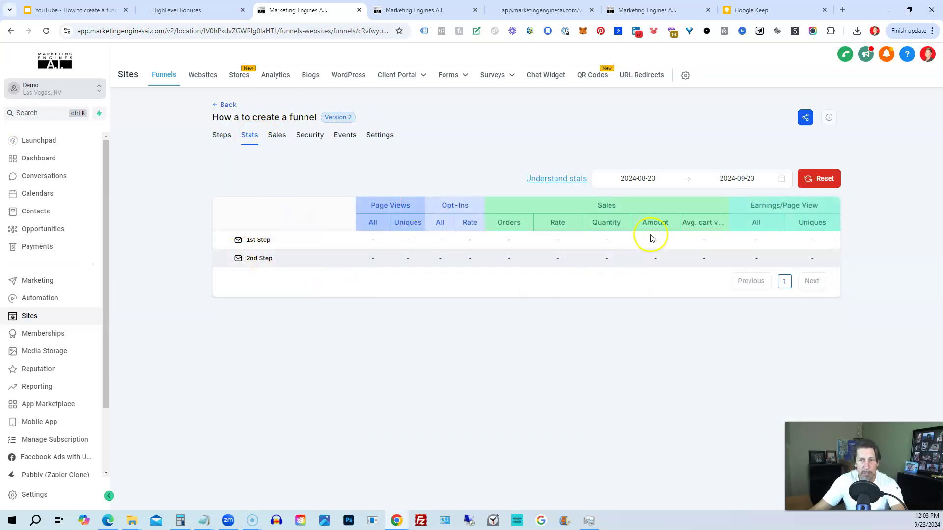
click(278, 138)
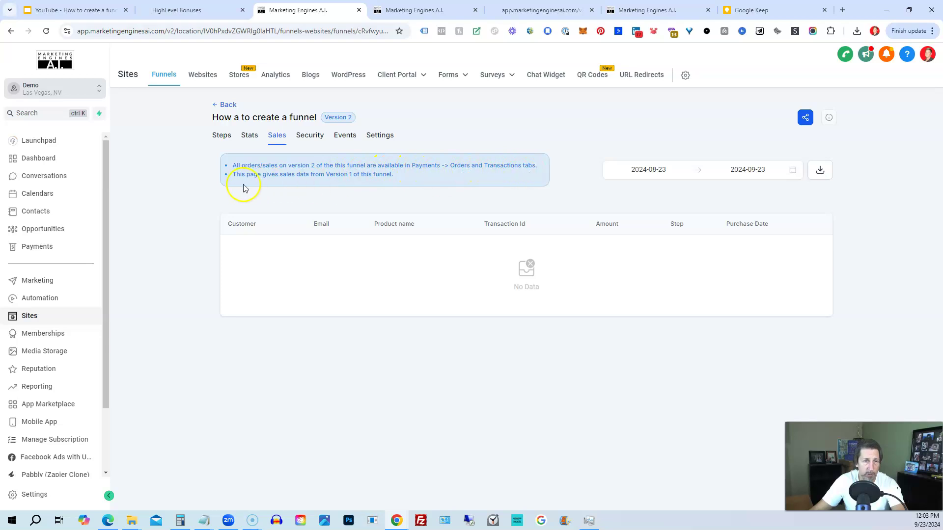
click(314, 142)
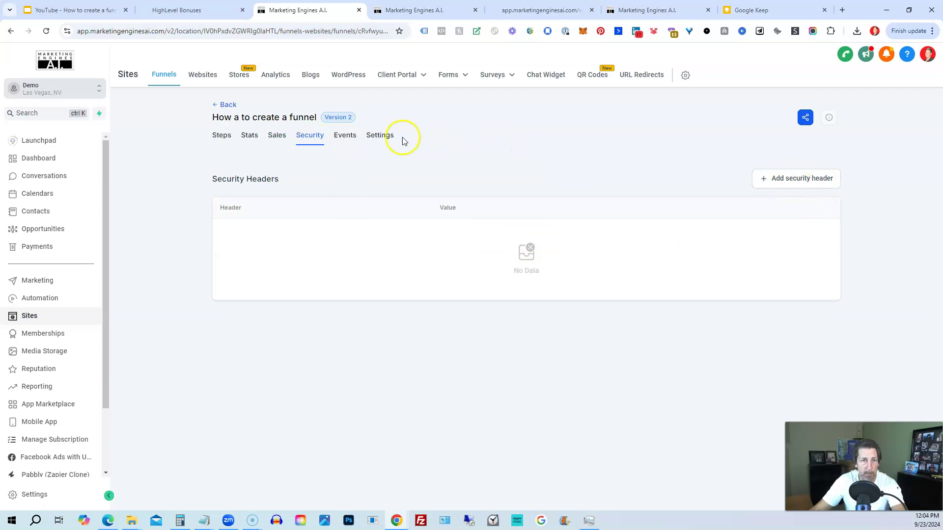
click(346, 139)
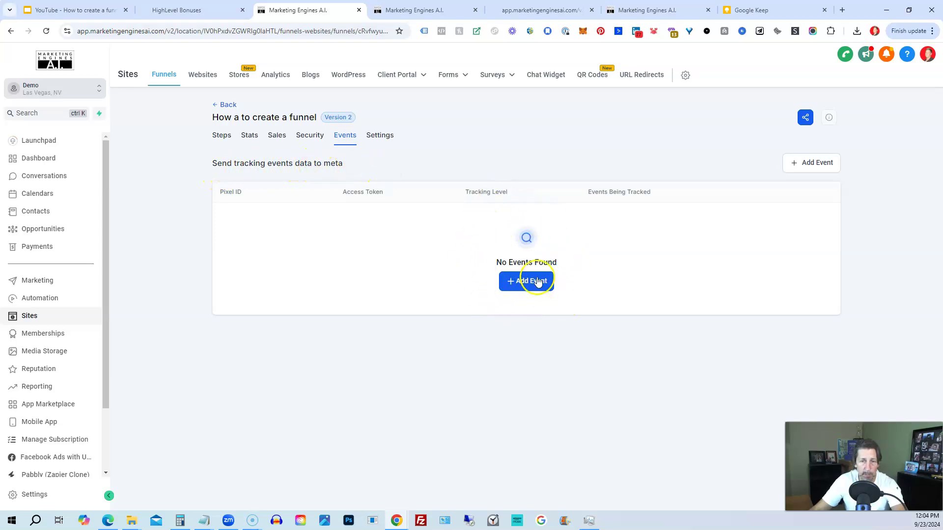
Step: Review the funnel's settings, including its name, path, tracking codes, chat widget choices, payment mode and optimization options
click(387, 137)
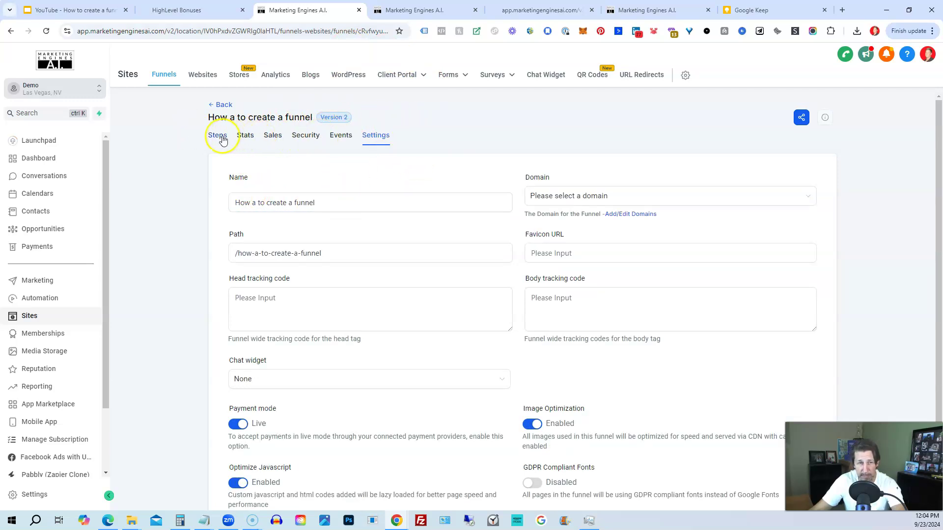
scroll(451, 114, down, 1)
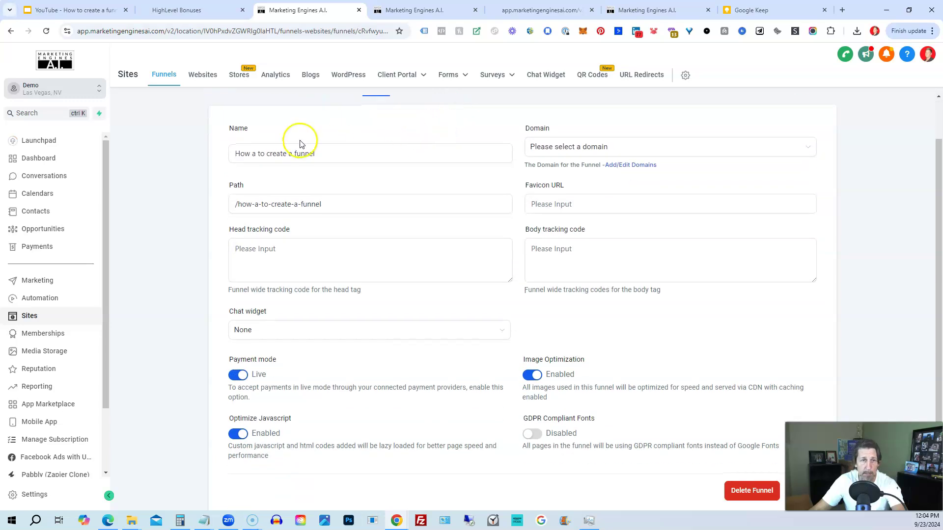
drag(334, 160, 189, 227)
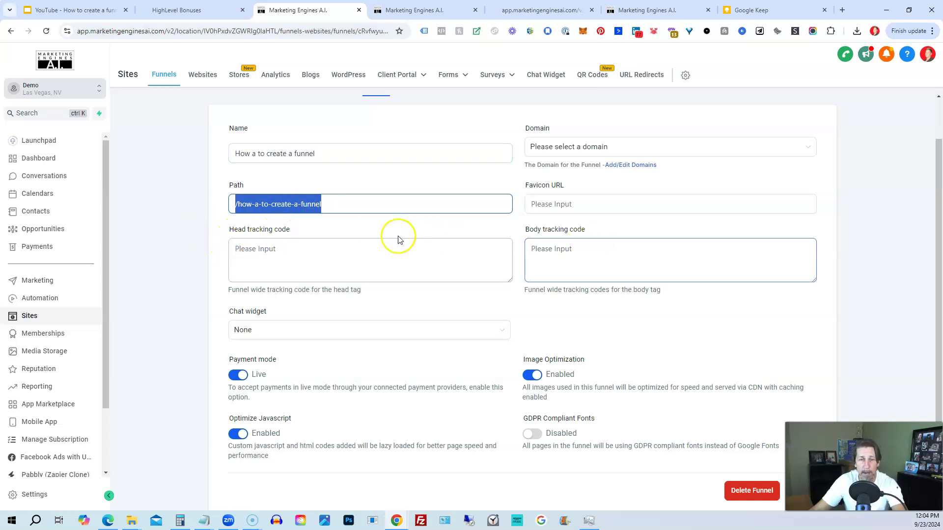
click(370, 244)
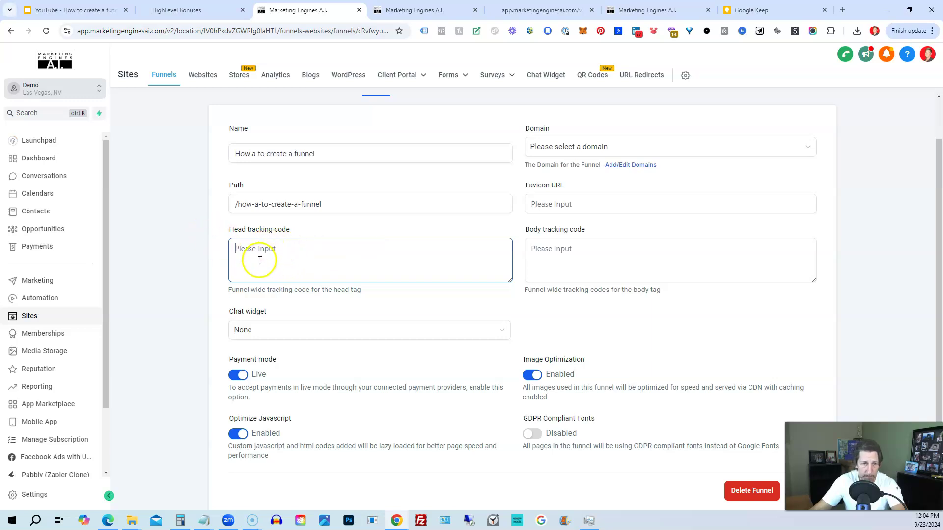
scroll(236, 216, down, 1)
click(250, 290)
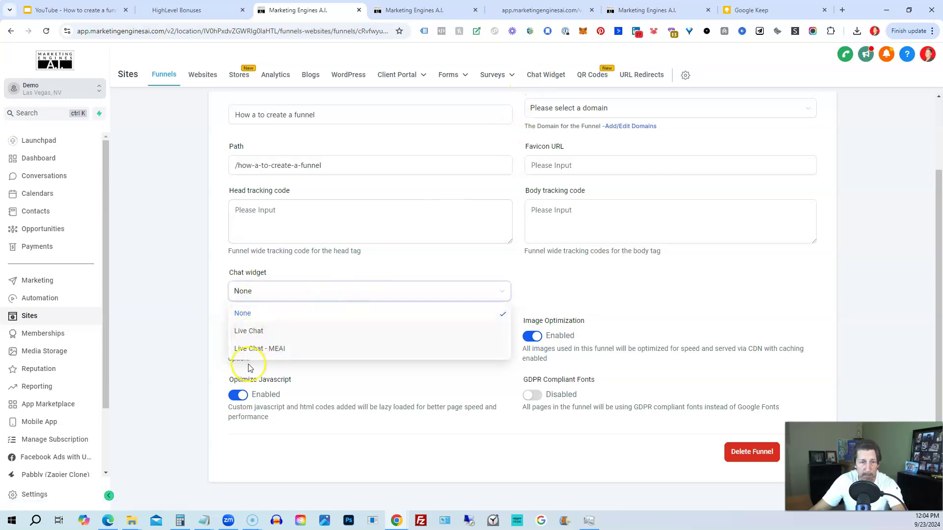
click(210, 300)
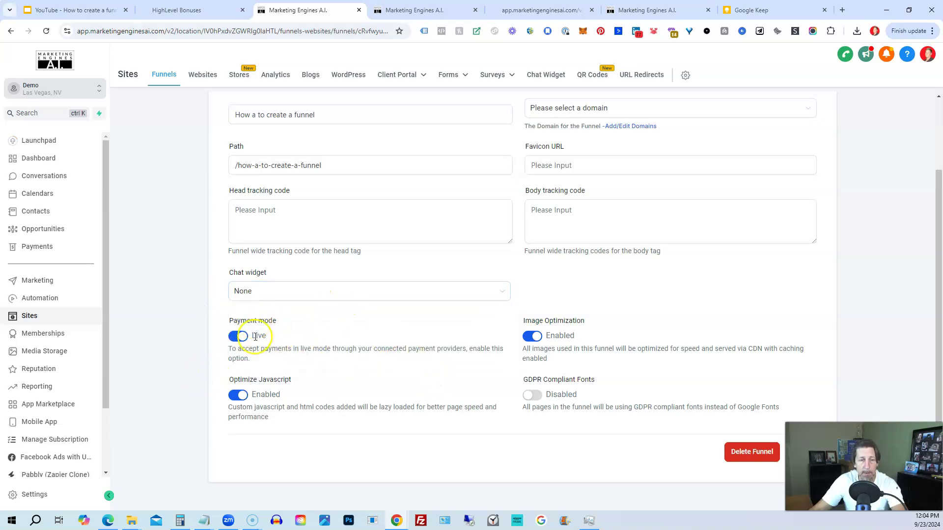
click(236, 339)
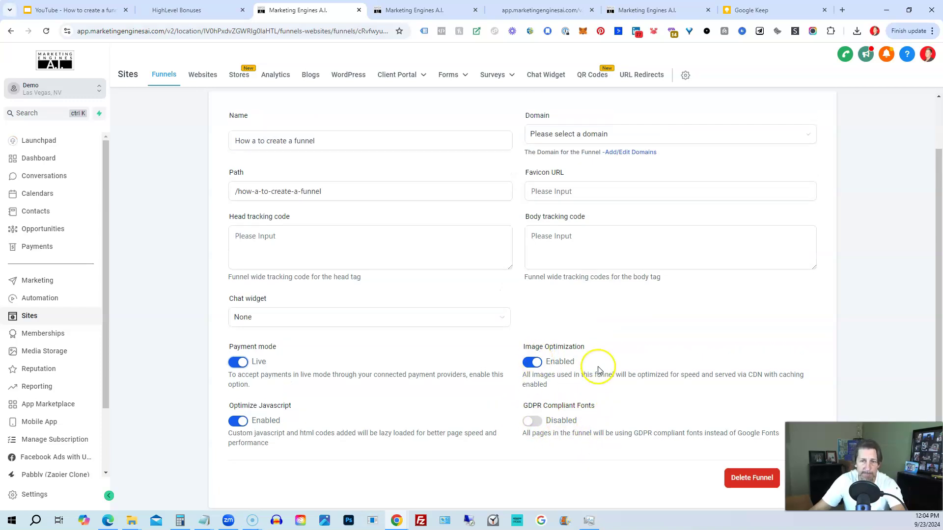
click(749, 461)
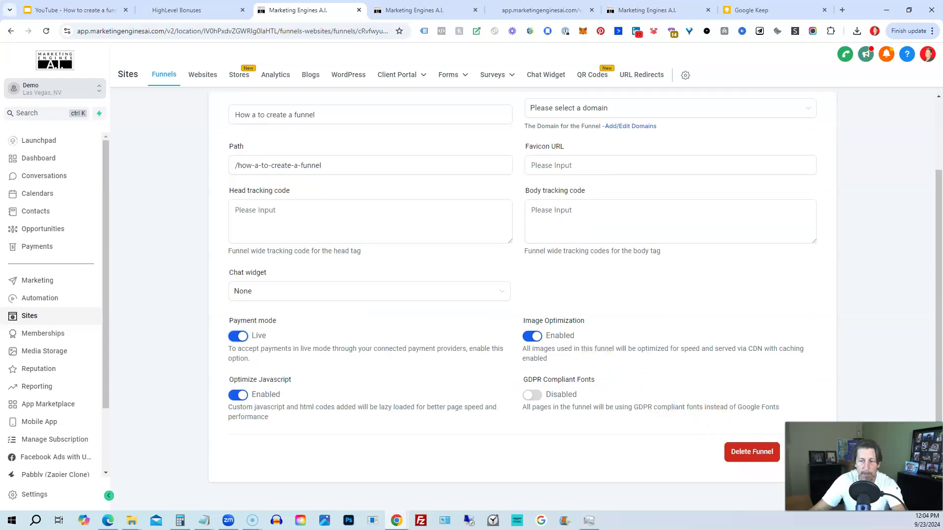
scroll(628, 265, up, 3)
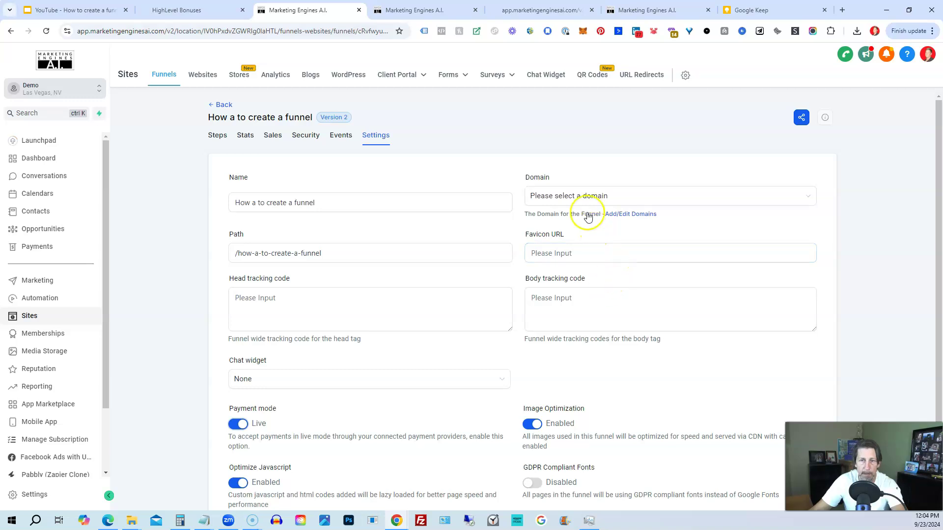
click(545, 195)
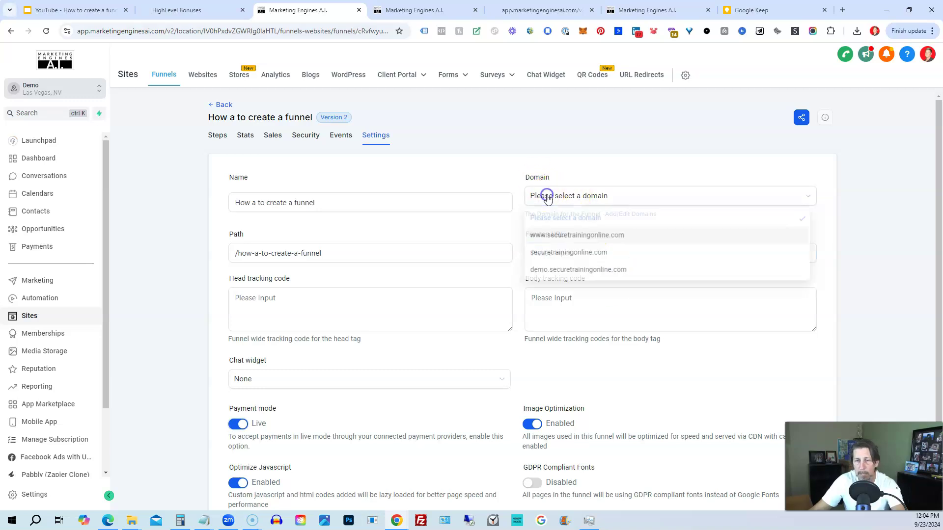
click(557, 240)
scroll(737, 393, down, 2)
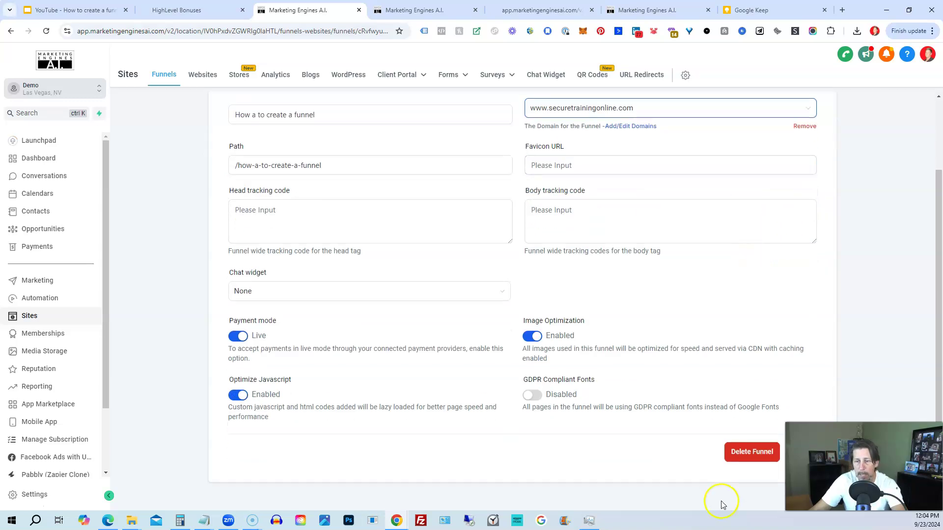
scroll(733, 343, up, 2)
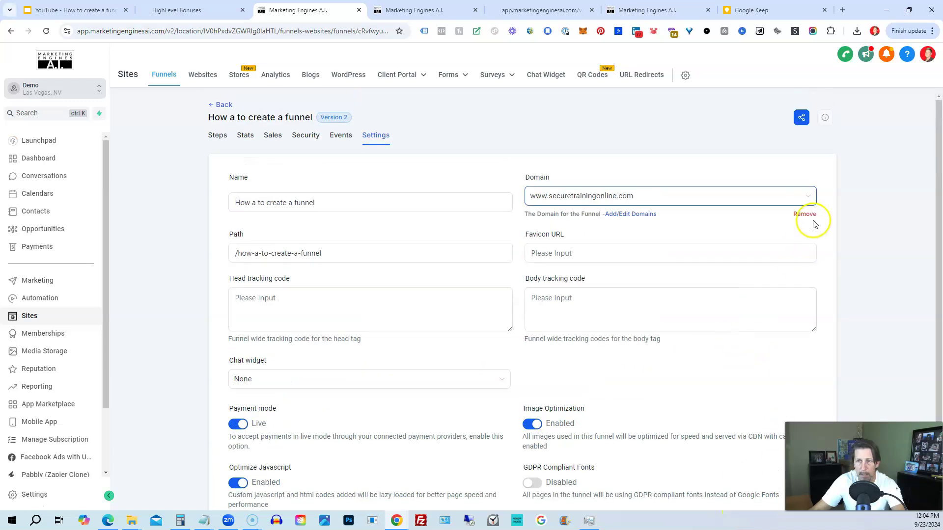
Step: Check the domains offered for the funnel, and remove the domain currently assigned to it
click(806, 201)
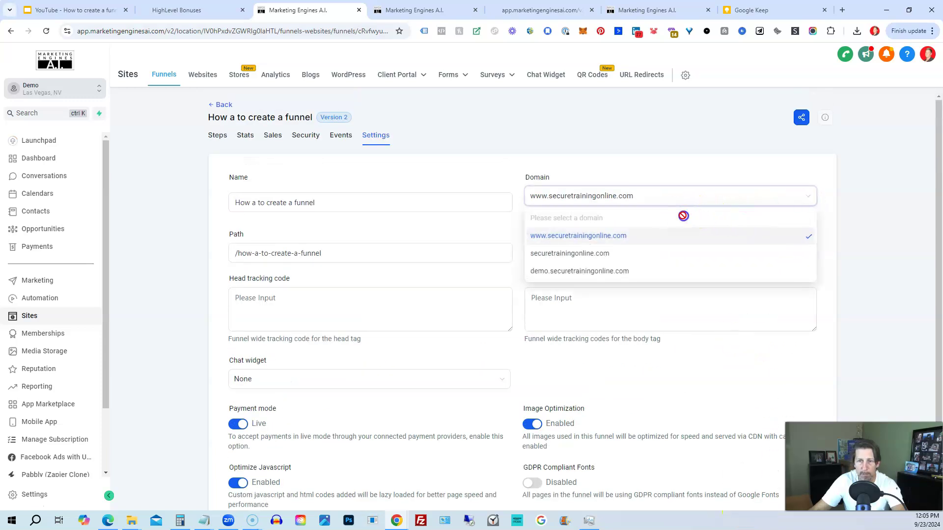
click(847, 197)
click(795, 214)
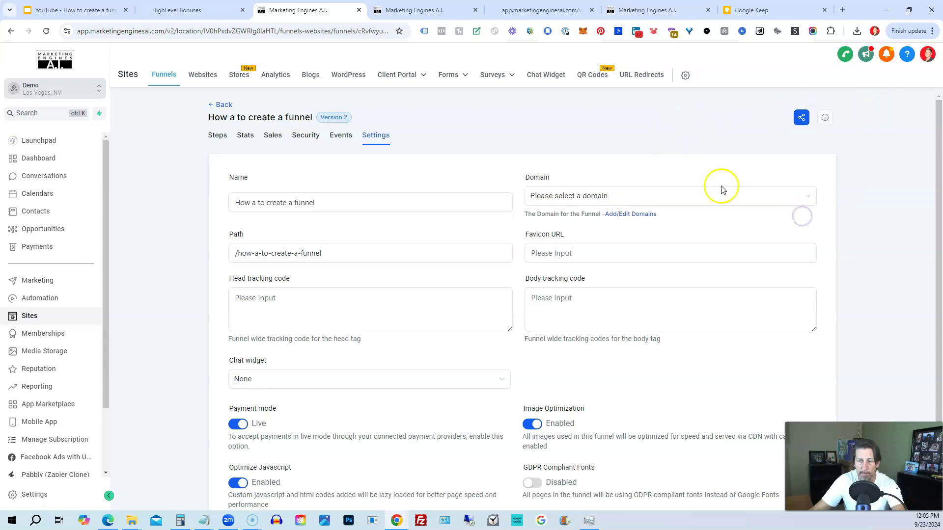
mouse_move(825, 123)
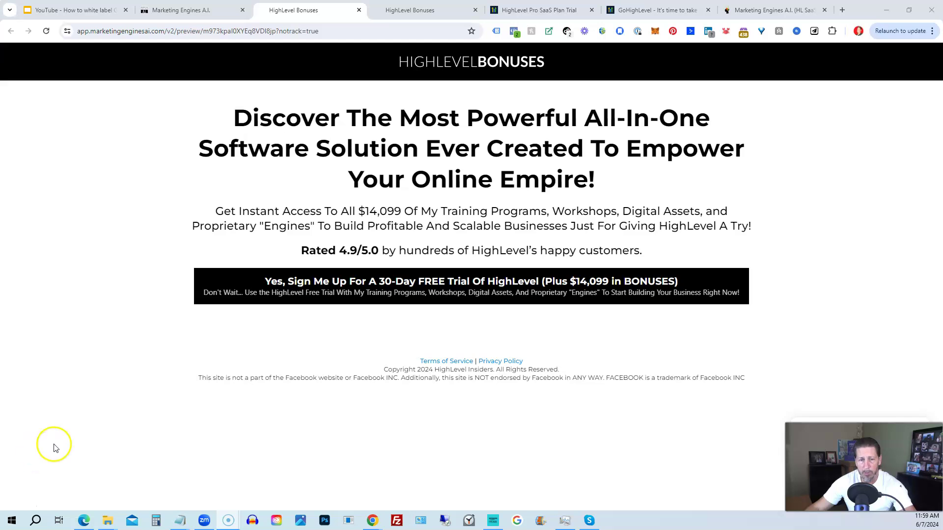
Step: Examine the HighLevel Bonuses opt-in form and the bonus page's introduction, presenter credentials, mastermind overview and training programs
click(353, 295)
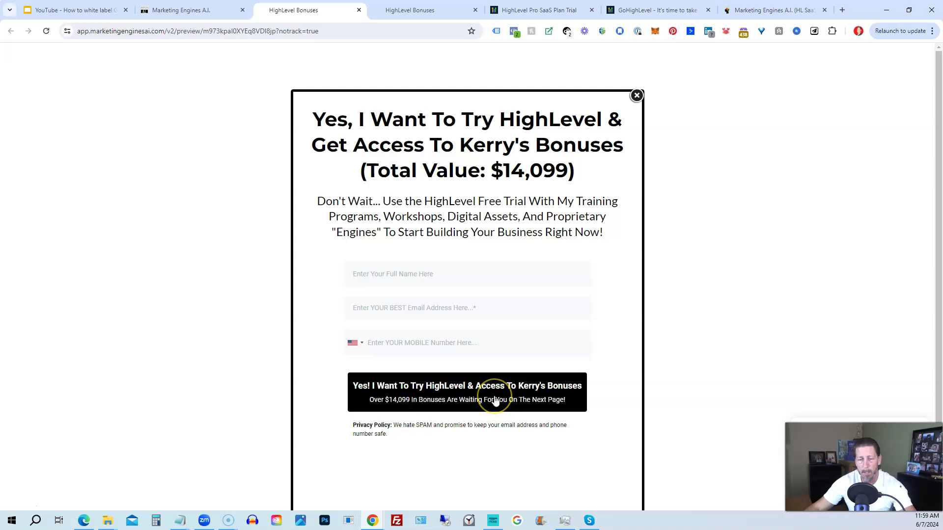
click(417, 11)
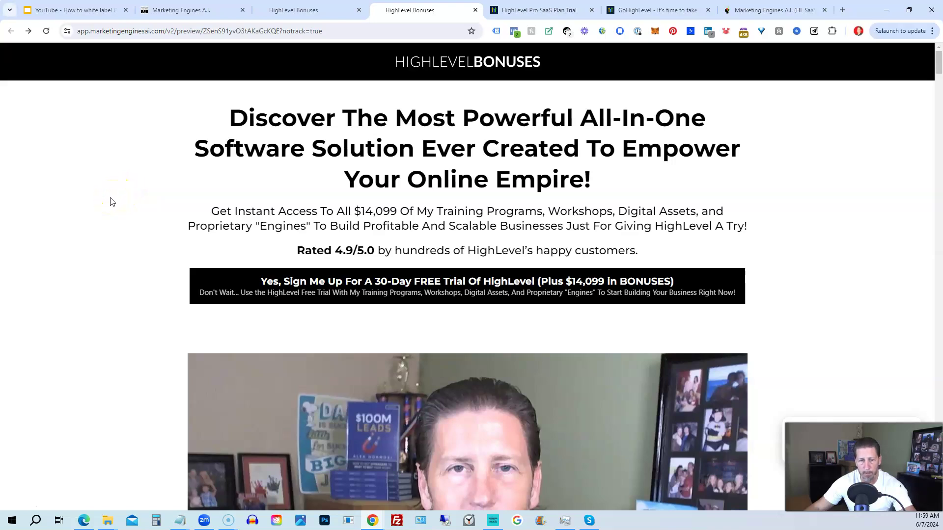
scroll(111, 202, down, 4)
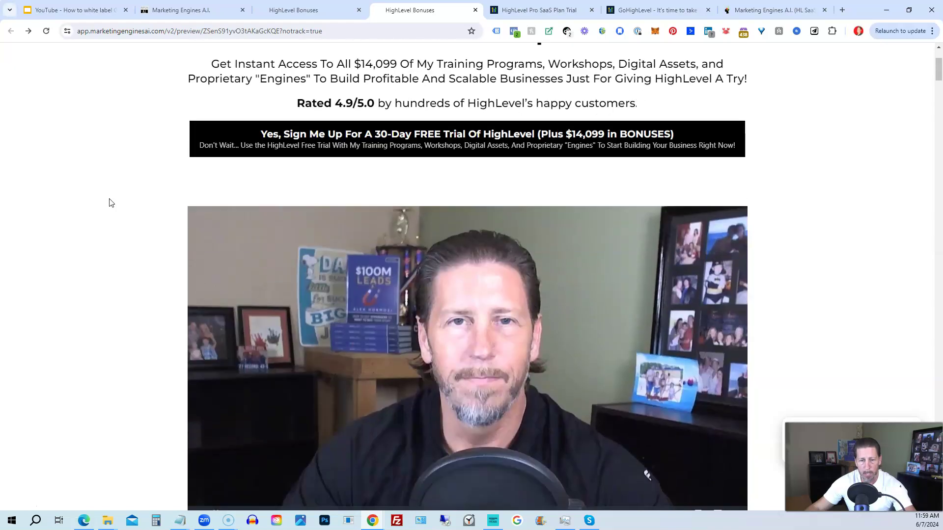
scroll(110, 205, down, 1)
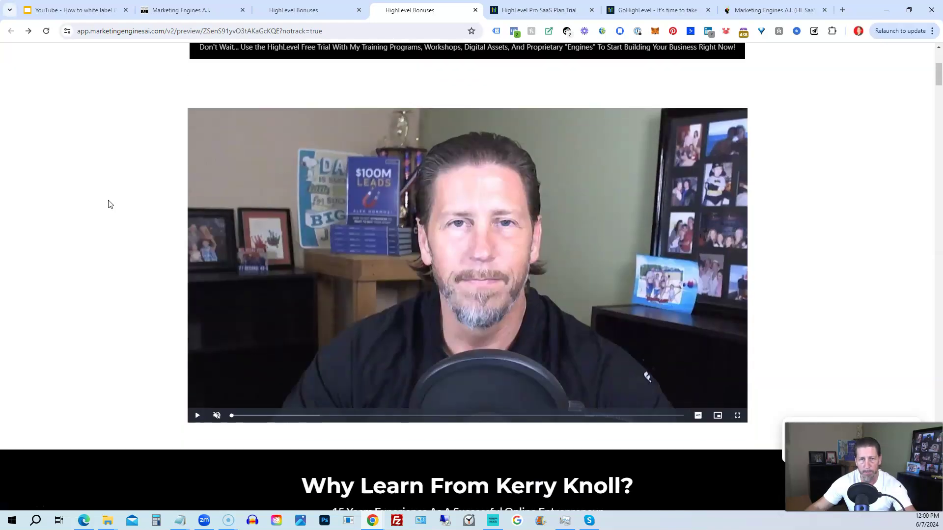
scroll(105, 205, down, 6)
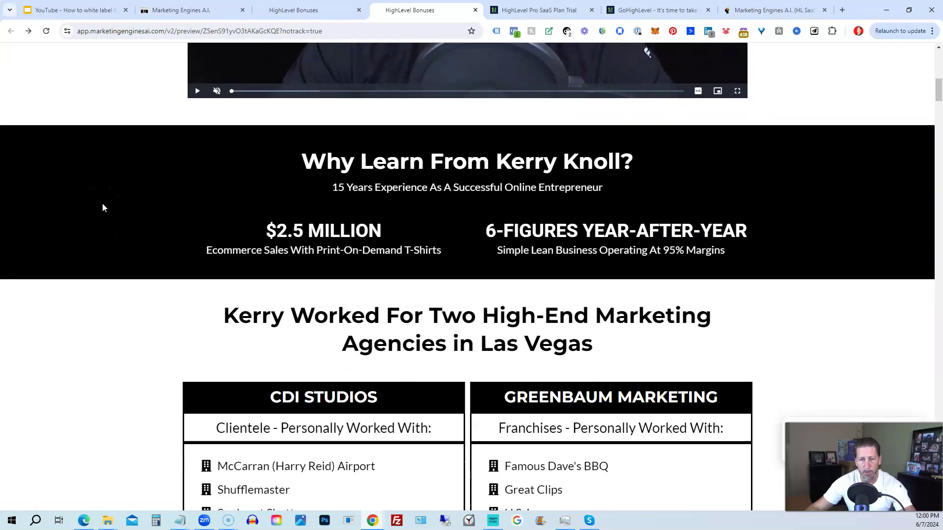
scroll(102, 208, down, 7)
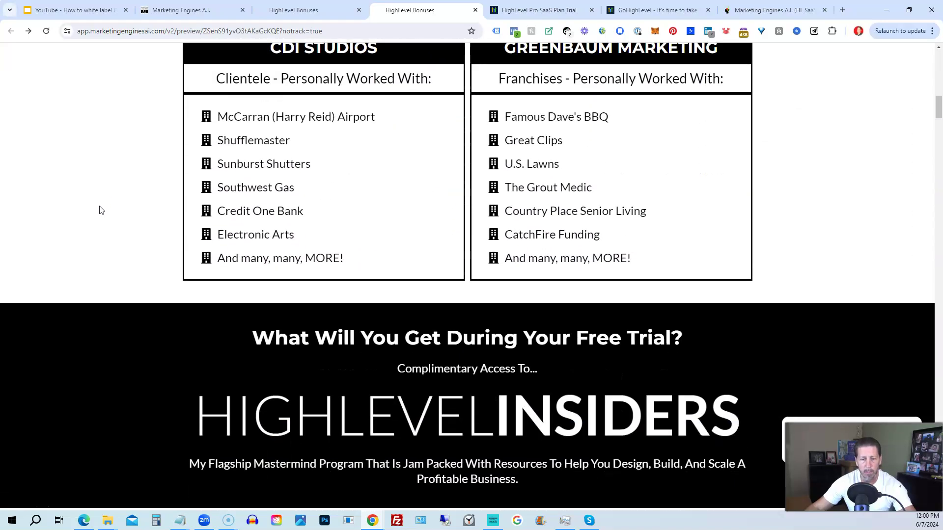
scroll(100, 210, down, 5)
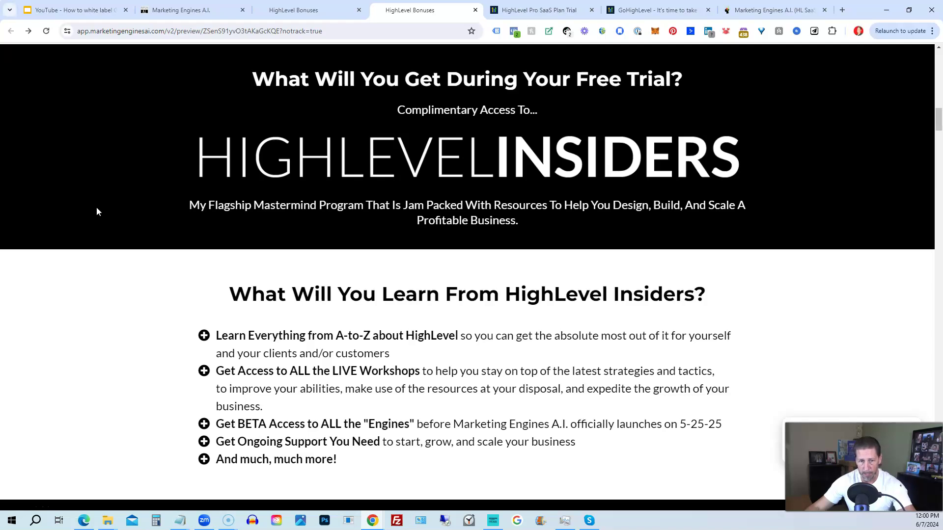
scroll(105, 233, down, 7)
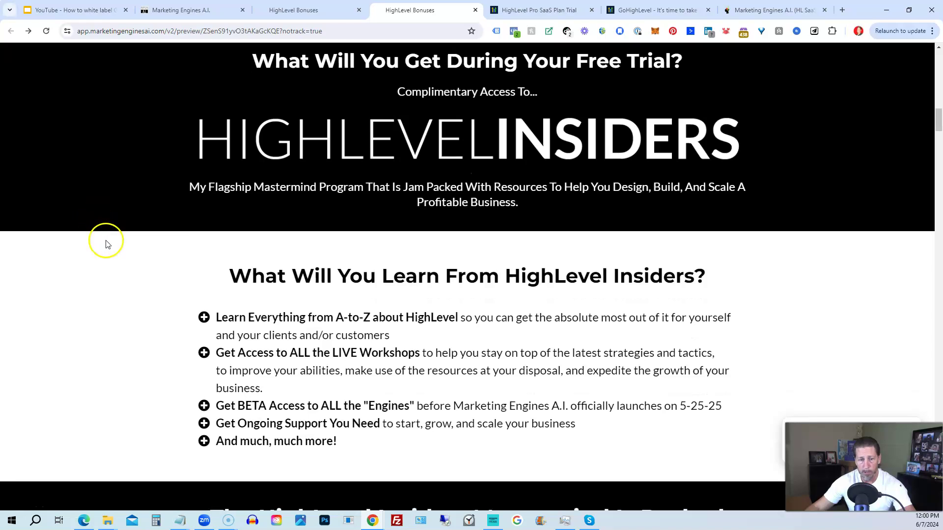
scroll(98, 240, down, 2)
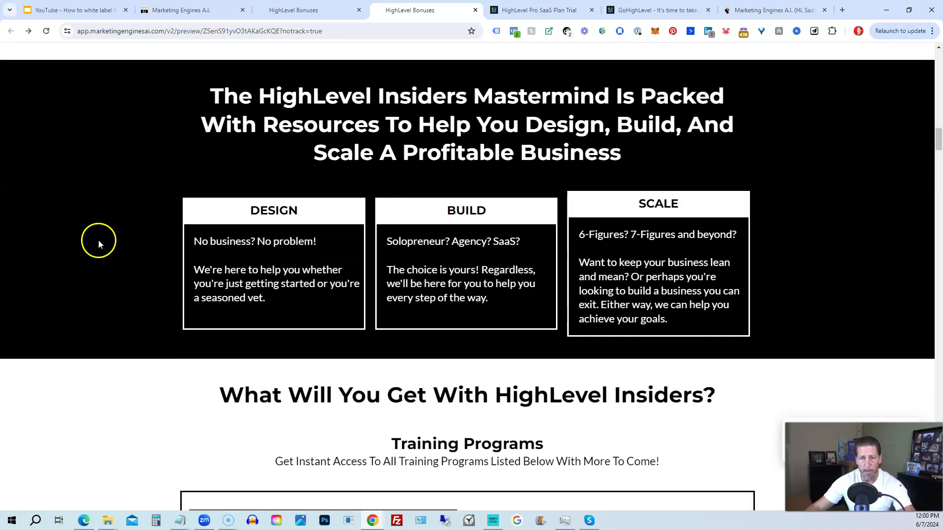
scroll(97, 239, down, 1)
scroll(96, 241, down, 6)
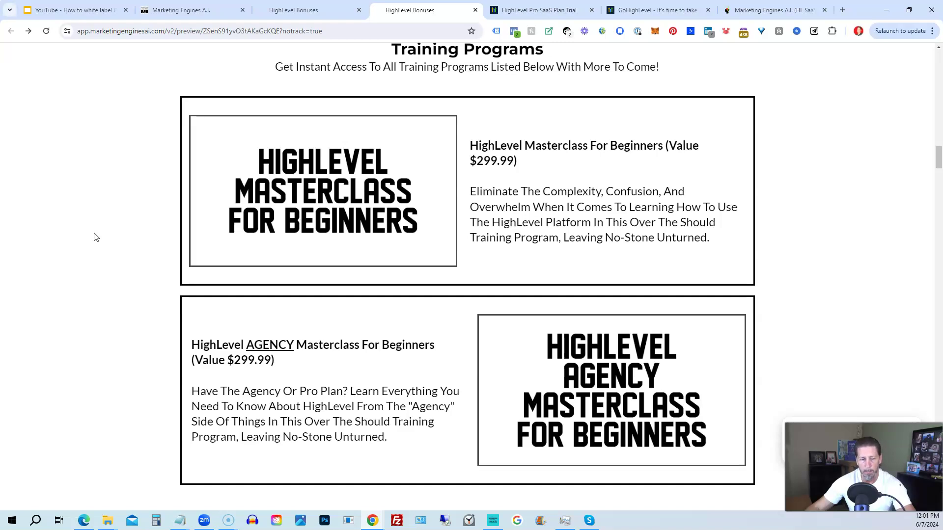
Step: Read through the Marketing Engines A.I. BETA Access section, covering each engine from Appointment Booking to Customer Referral
scroll(96, 238, down, 9)
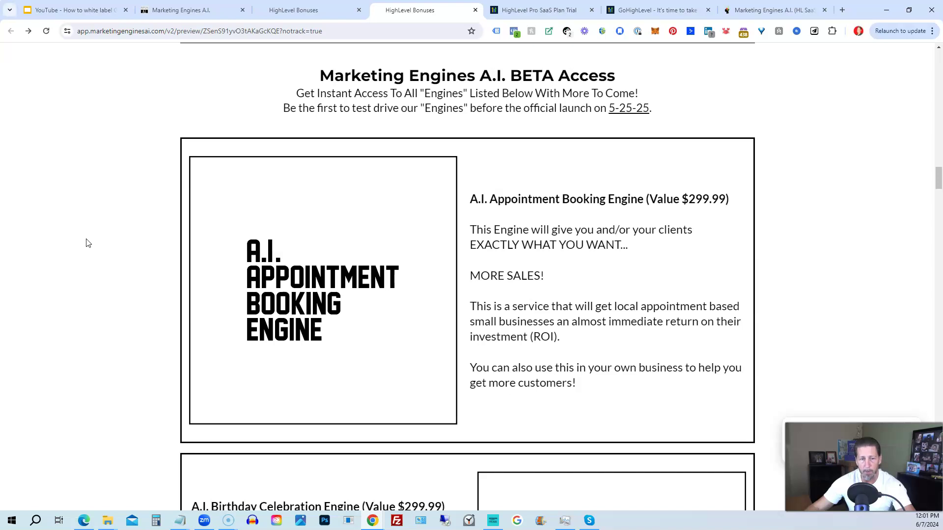
scroll(87, 243, down, 8)
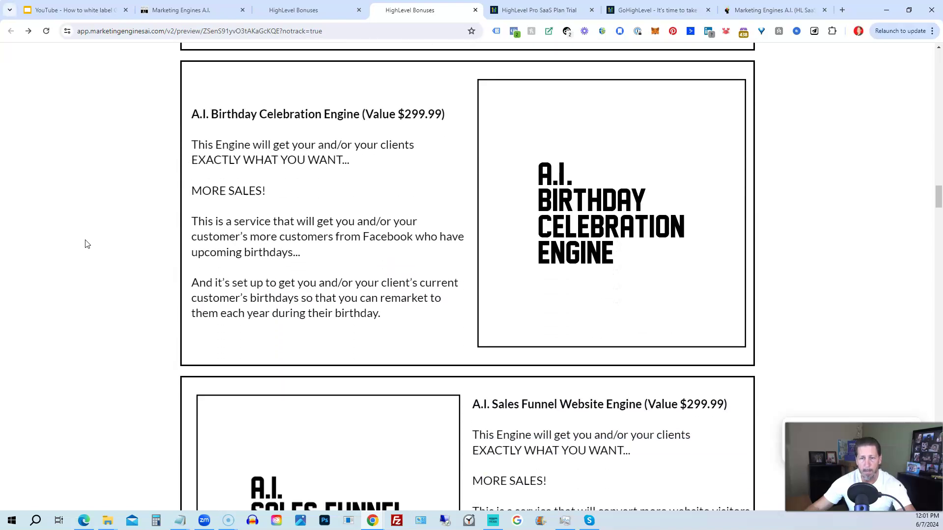
scroll(85, 244, down, 7)
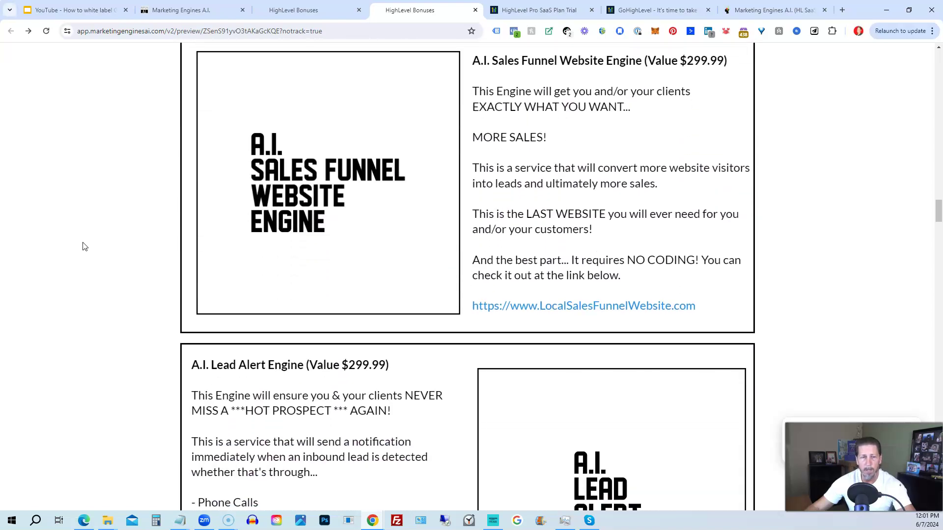
scroll(85, 247, down, 5)
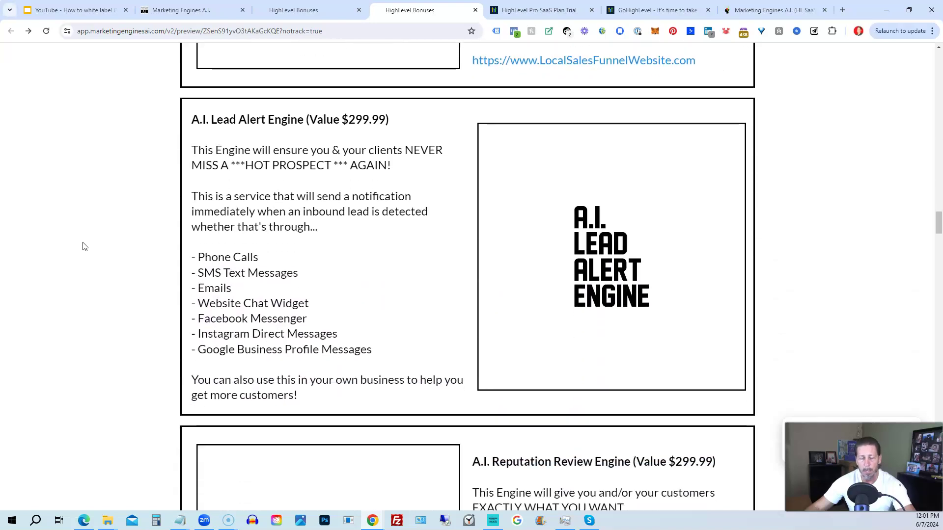
scroll(84, 247, down, 6)
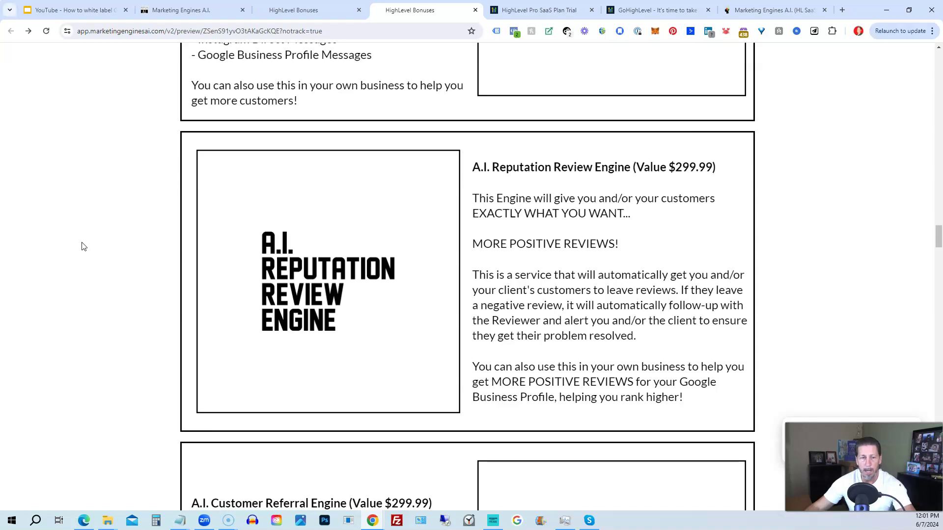
scroll(84, 247, down, 6)
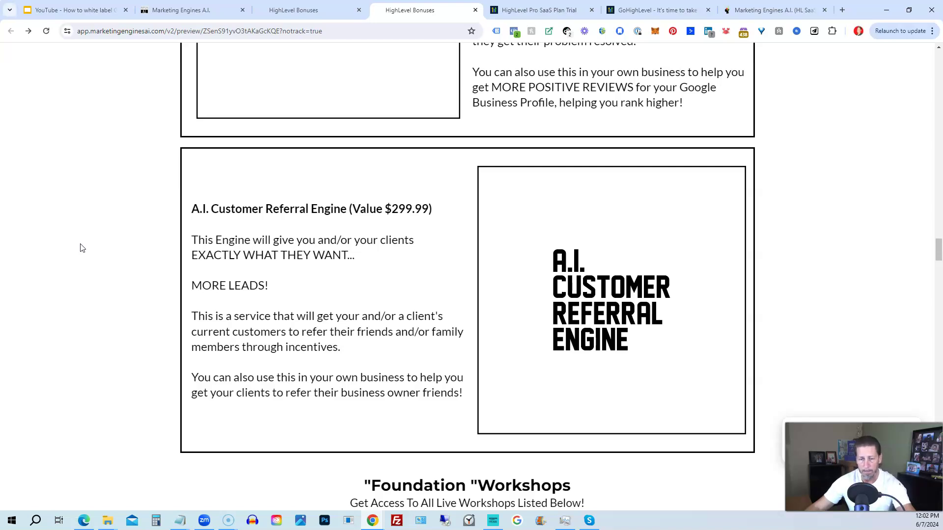
Step: Review the Foundation Workshops schedule, the Marketing Engine Workshops and the extra bonuses on the bonus page
scroll(82, 248, down, 2)
scroll(82, 248, down, 6)
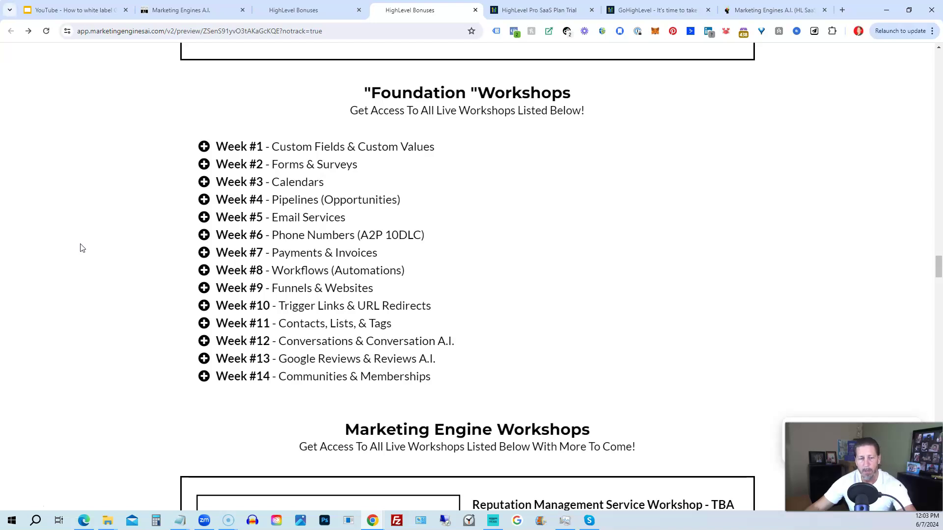
scroll(82, 248, down, 7)
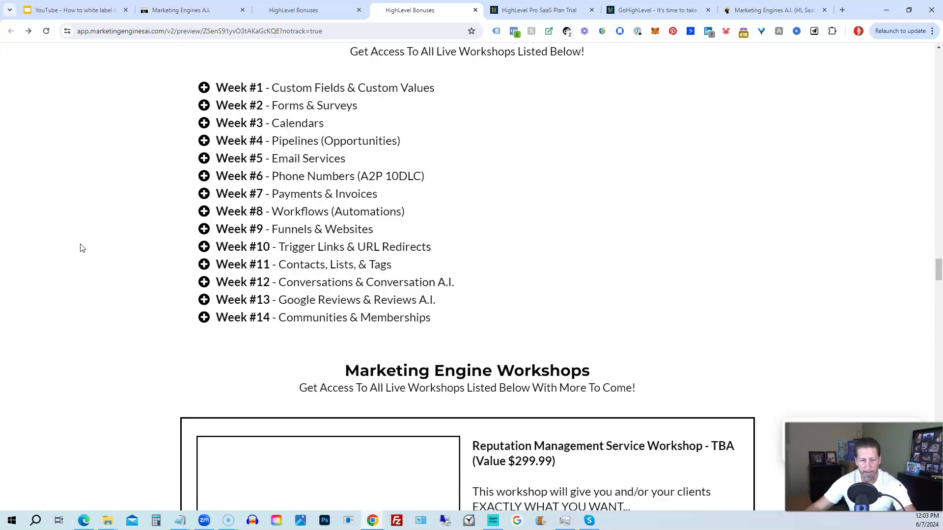
scroll(82, 248, down, 1)
scroll(82, 248, up, 1)
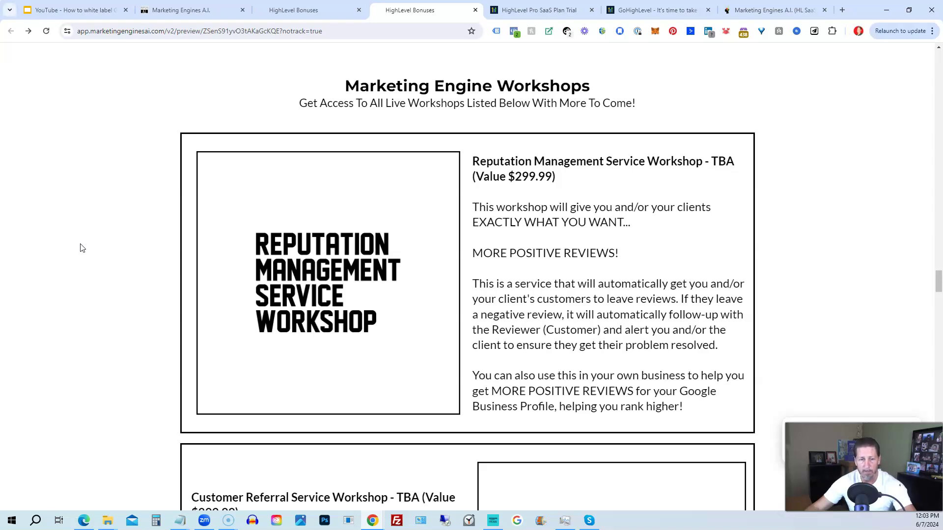
scroll(82, 249, down, 6)
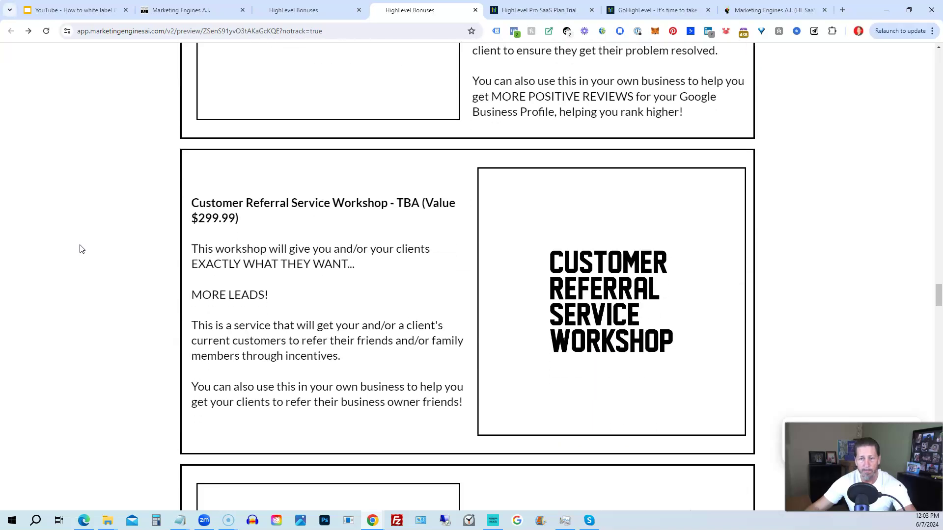
scroll(82, 249, down, 6)
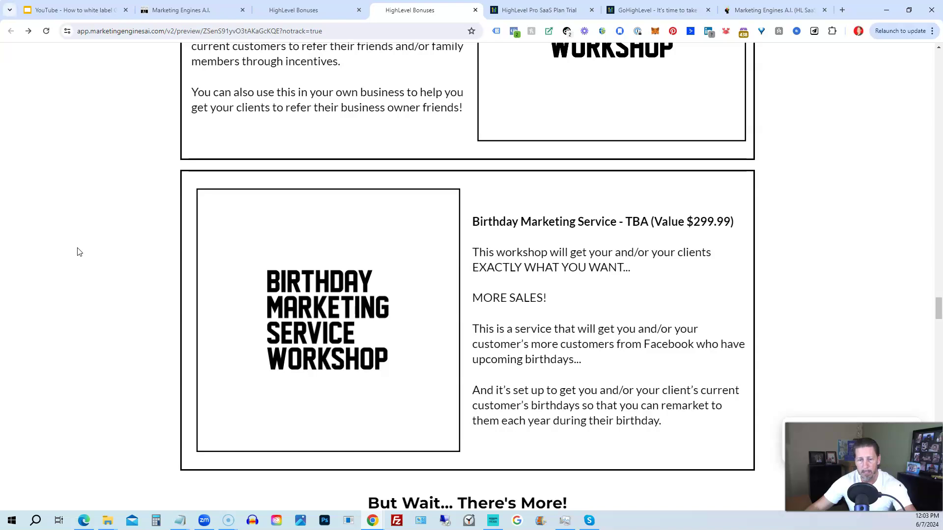
scroll(79, 252, down, 6)
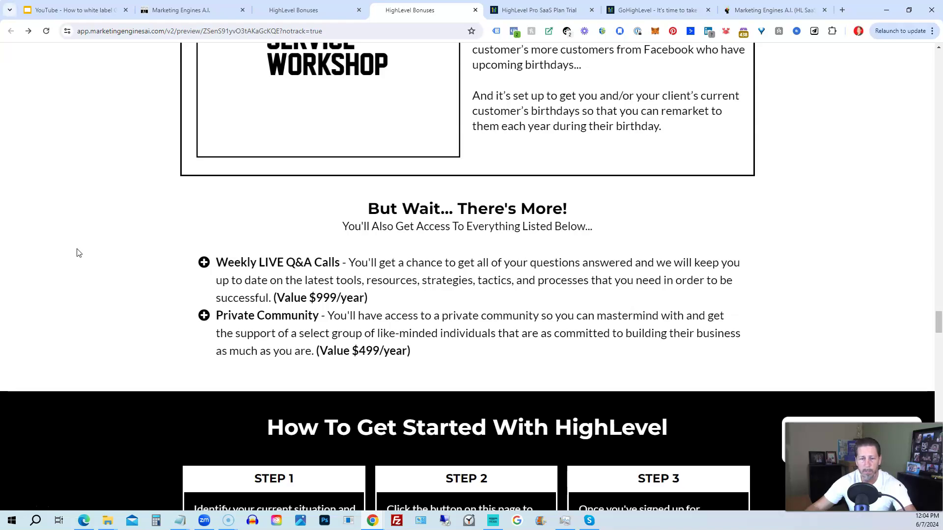
Step: Read the getting-started steps, testimonials, subscription cancellation instructions and Frequently Asked Questions on the bonus page
scroll(79, 252, down, 10)
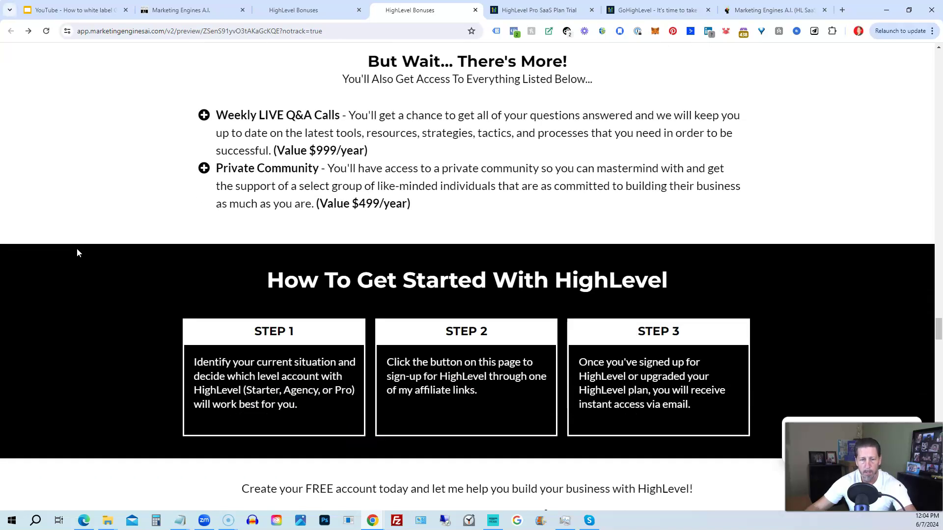
scroll(79, 253, down, 10)
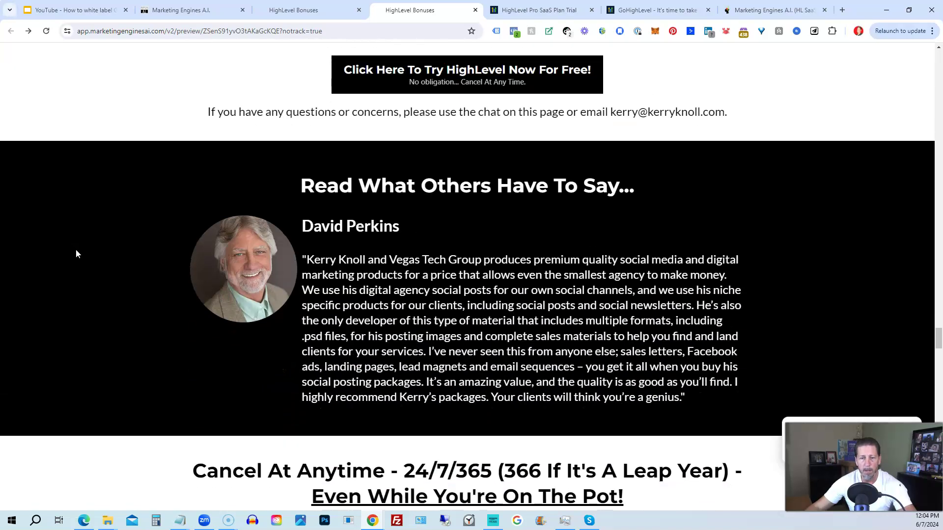
scroll(77, 255, down, 1)
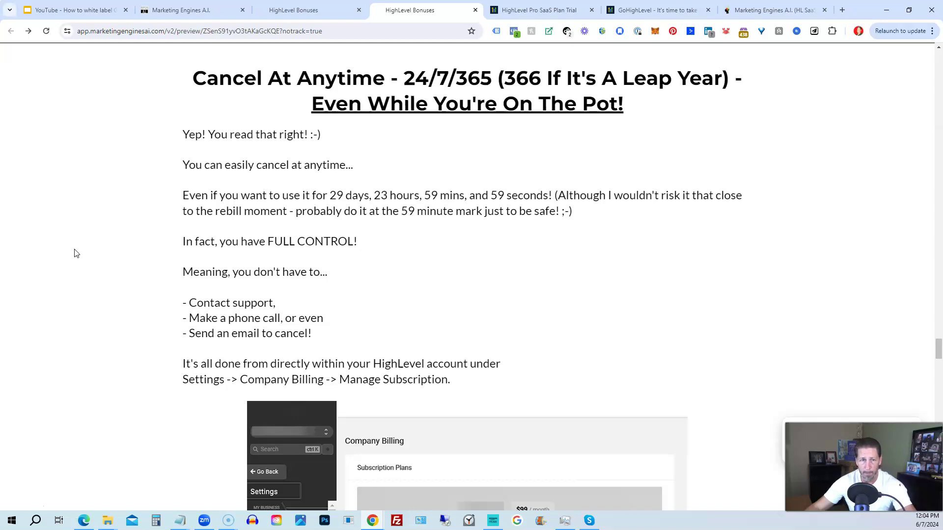
scroll(74, 254, down, 9)
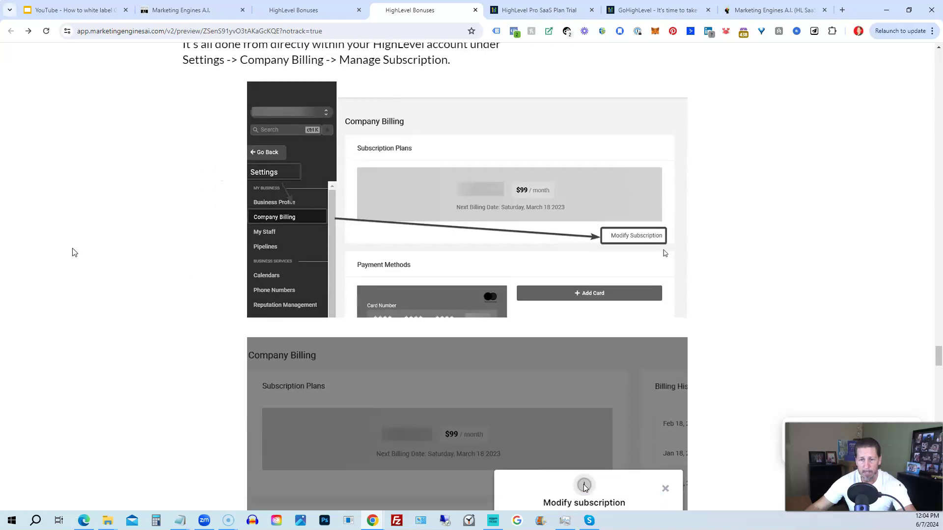
scroll(74, 253, down, 3)
scroll(74, 253, down, 3)
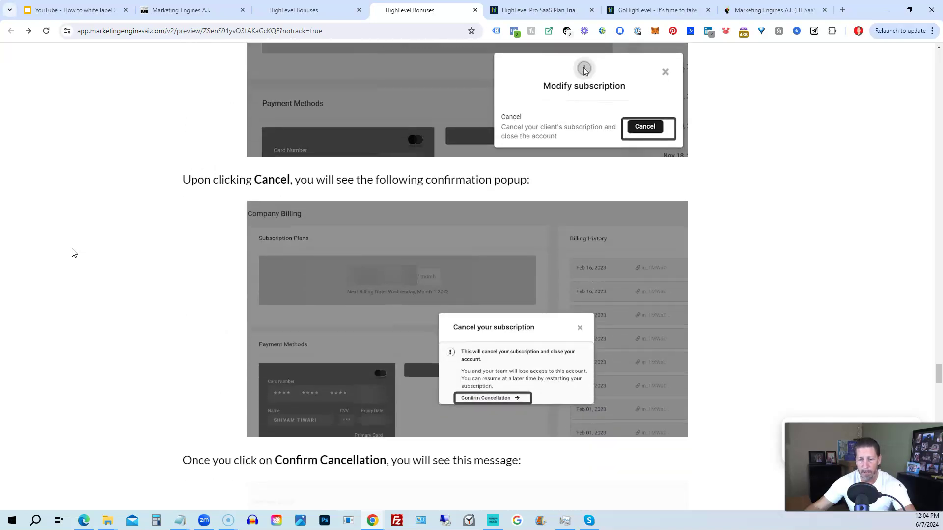
scroll(75, 253, down, 7)
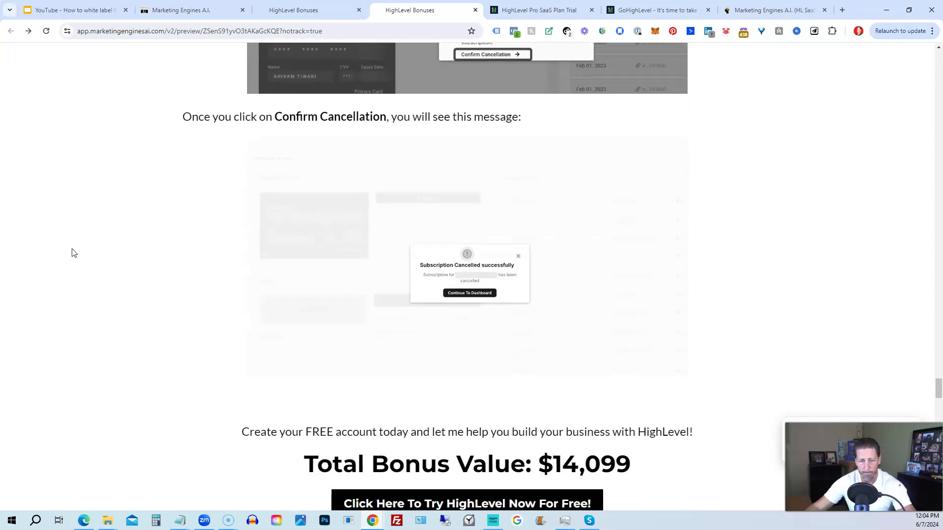
scroll(73, 253, down, 8)
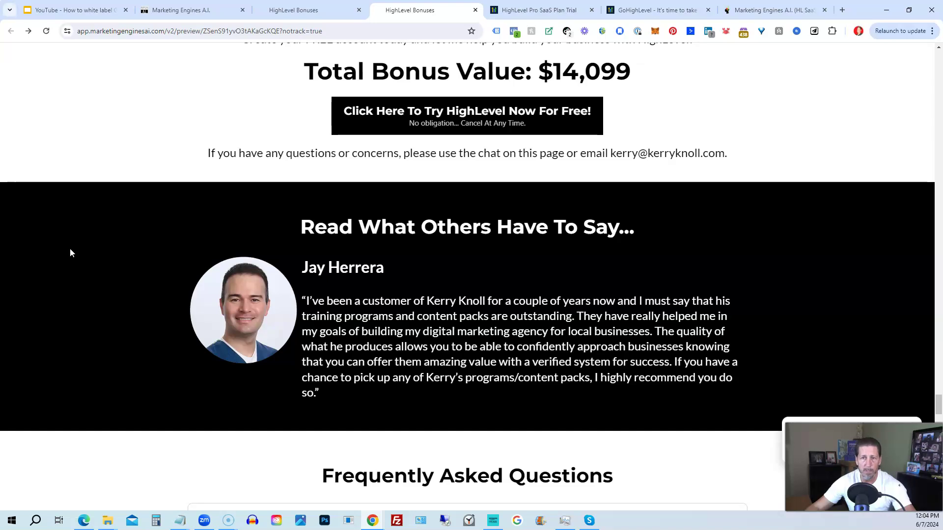
scroll(70, 249, down, 7)
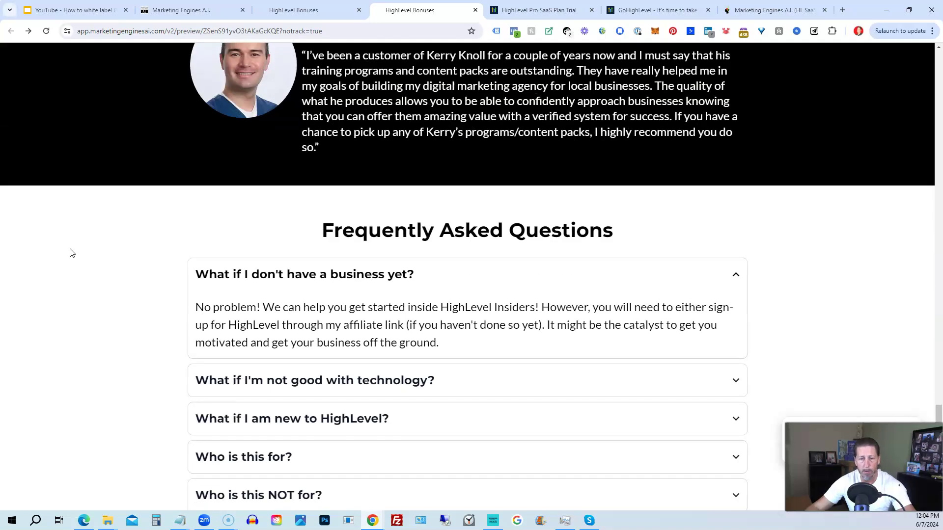
scroll(70, 253, down, 1)
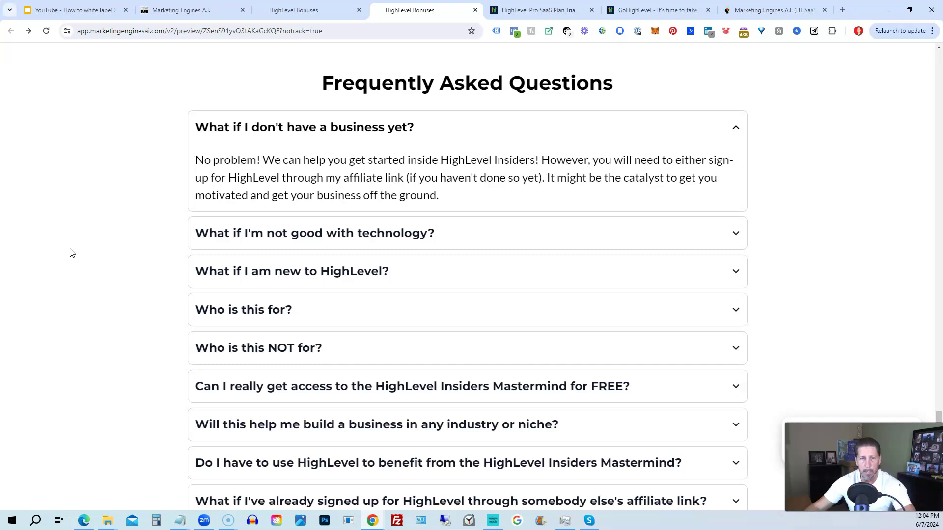
scroll(70, 252, down, 1)
scroll(70, 253, up, 1)
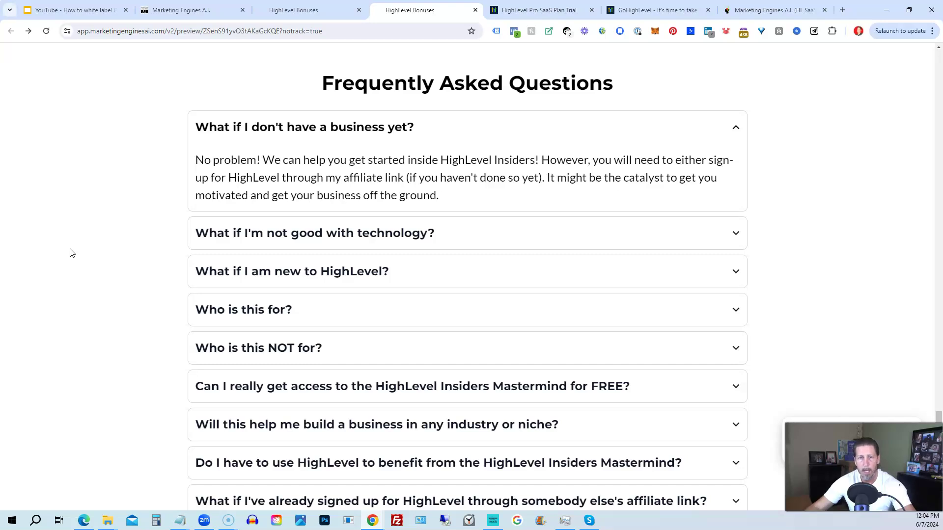
Step: Read the remaining FAQs, closing testimonial and Important Disclosure on the bonus page, and open the HighLevel free-trial offer options
scroll(71, 253, down, 1)
scroll(70, 252, down, 7)
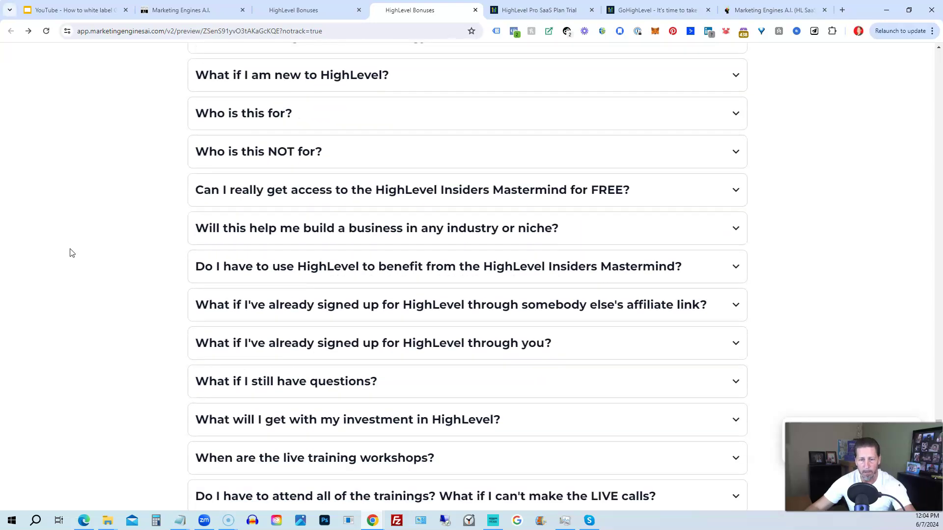
scroll(70, 253, down, 3)
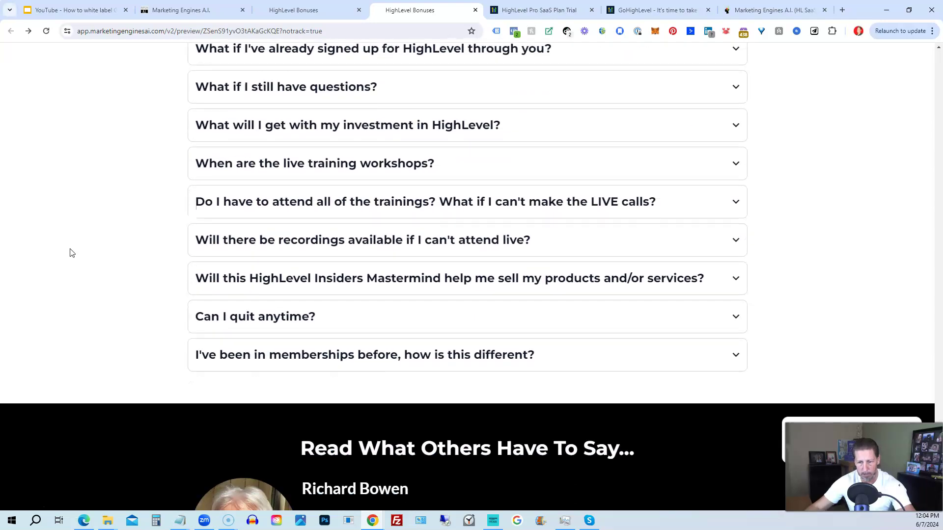
scroll(70, 253, down, 2)
scroll(71, 253, down, 2)
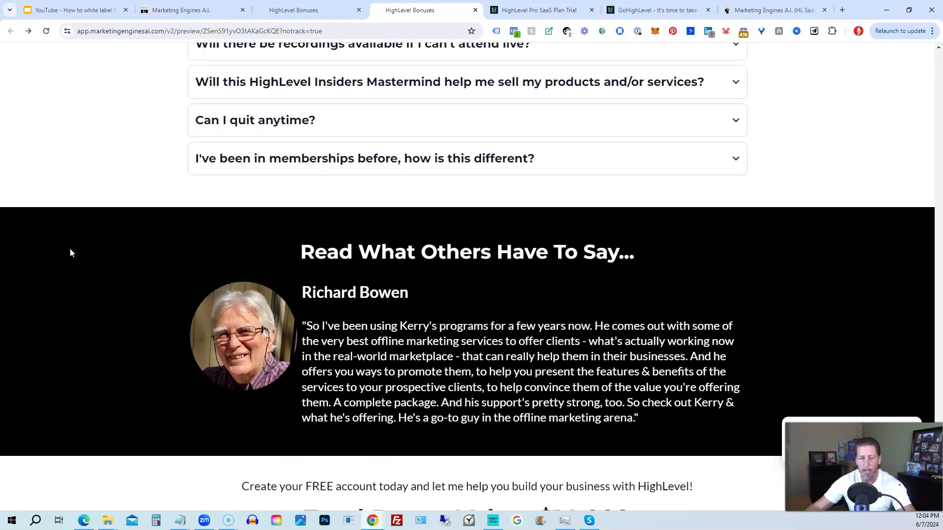
scroll(70, 253, down, 2)
scroll(70, 253, down, 5)
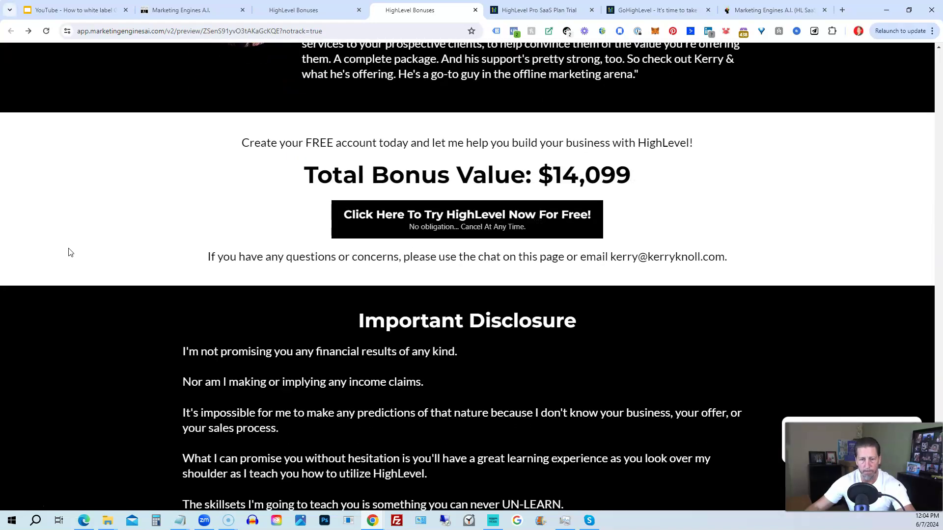
scroll(70, 253, down, 1)
scroll(70, 253, down, 1)
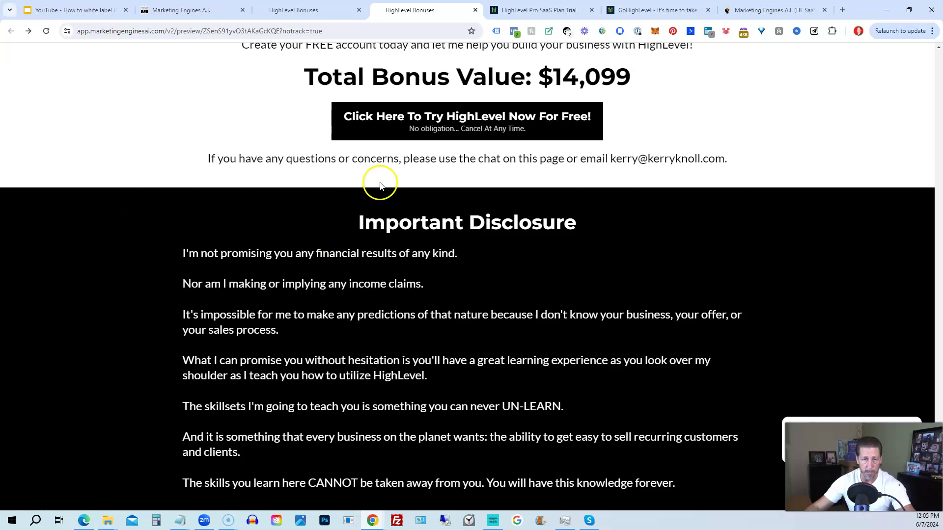
click(401, 130)
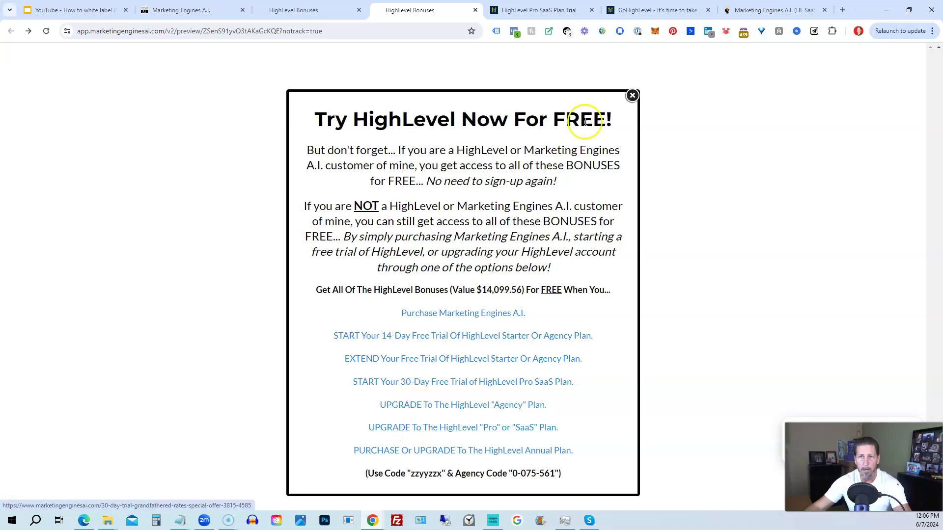
Step: Review the fields of the HighLevel Pro upgrade request form, from Full Name to Agency Relationship Number
click(638, 10)
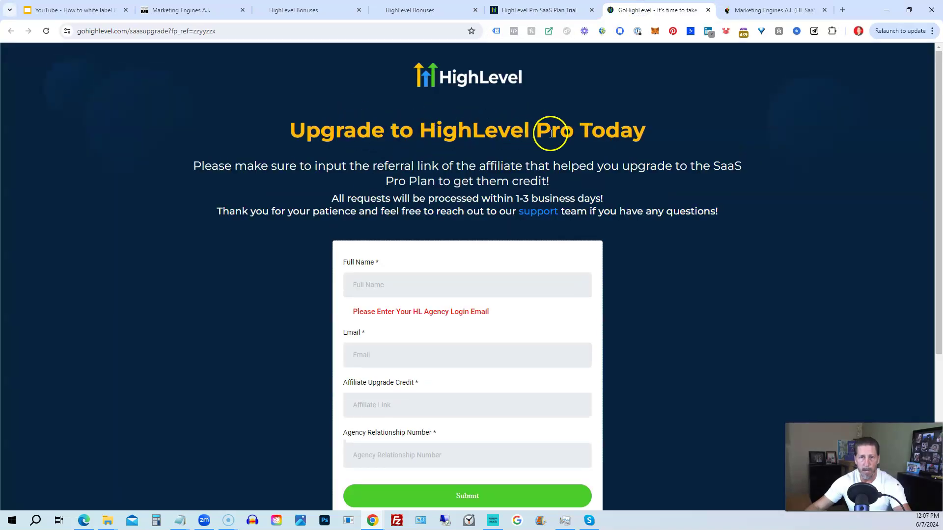
scroll(278, 223, down, 1)
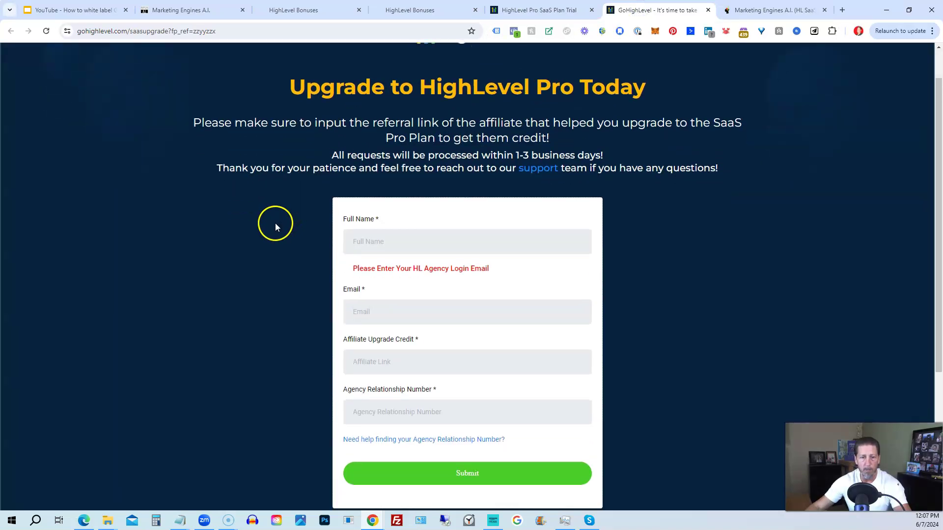
scroll(277, 238, down, 1)
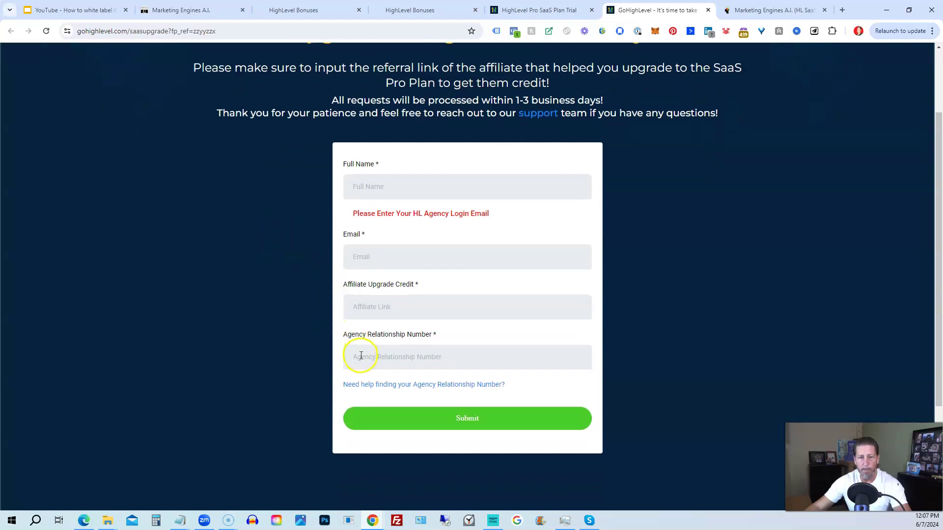
Step: Highlight the agency code and the affiliate code in the free-trial offer, and return to the Pro upgrade form
click(542, 10)
click(412, 9)
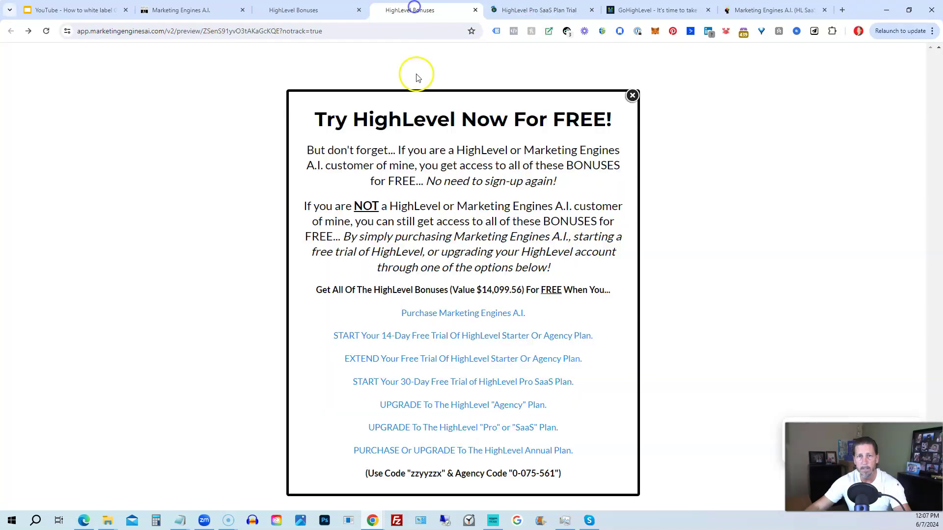
drag(513, 475, 555, 474)
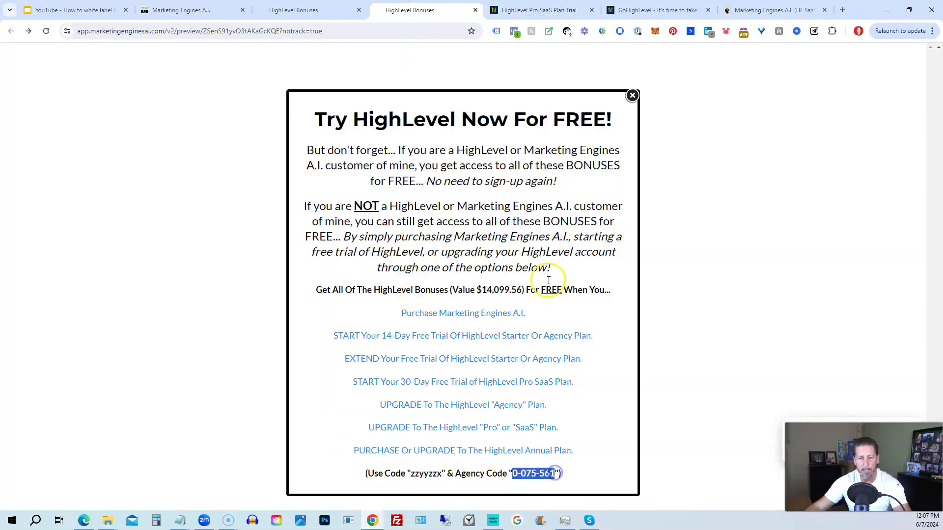
drag(411, 475, 442, 474)
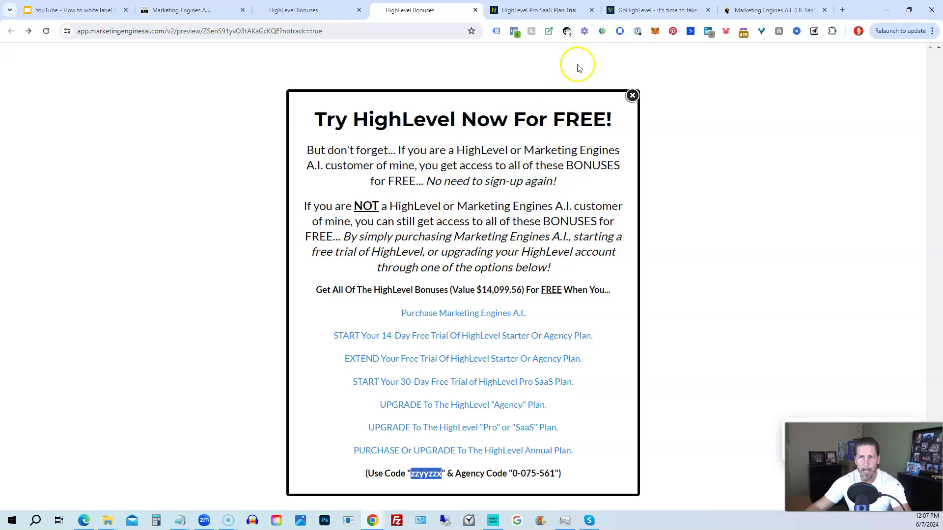
click(625, 10)
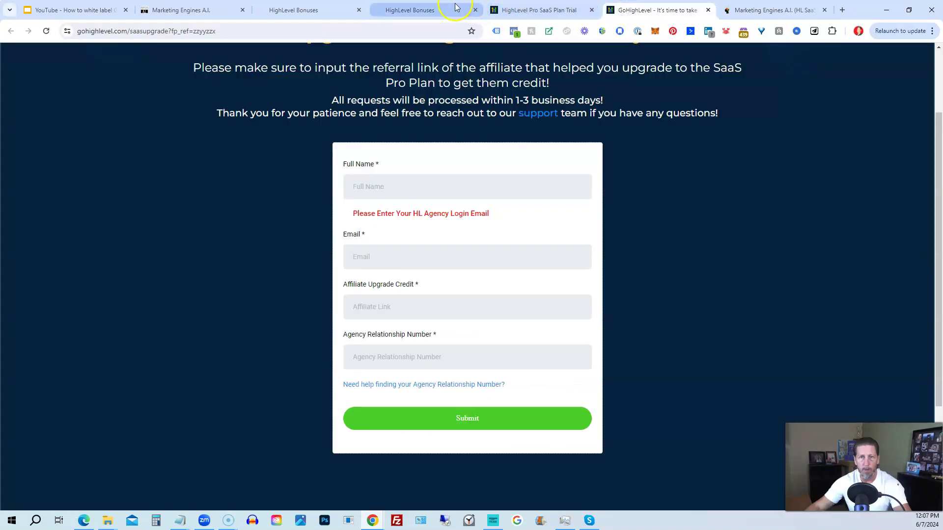
Step: Review the feature list and free-trial section of the HighLevel Pro SaaS Plan trial page, and return to the bonus offer options
click(437, 9)
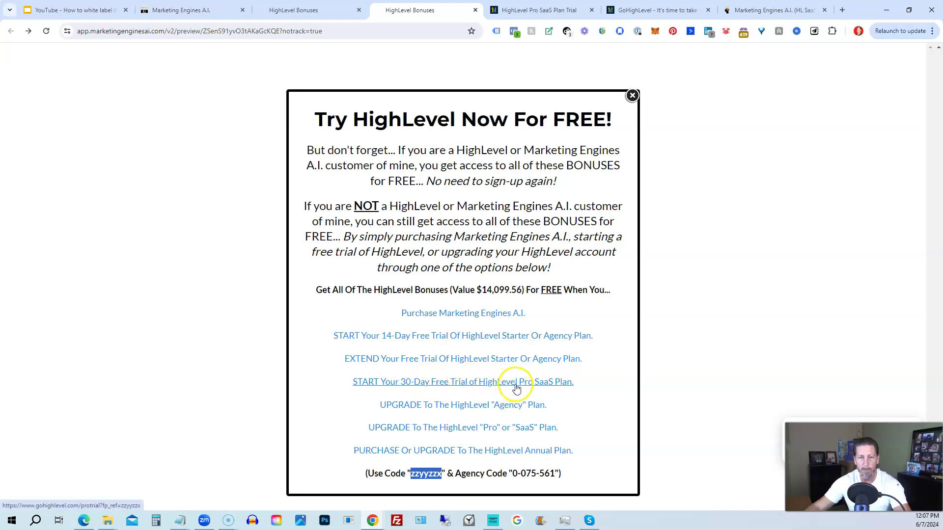
click(533, 10)
scroll(417, 280, down, 3)
scroll(409, 265, down, 3)
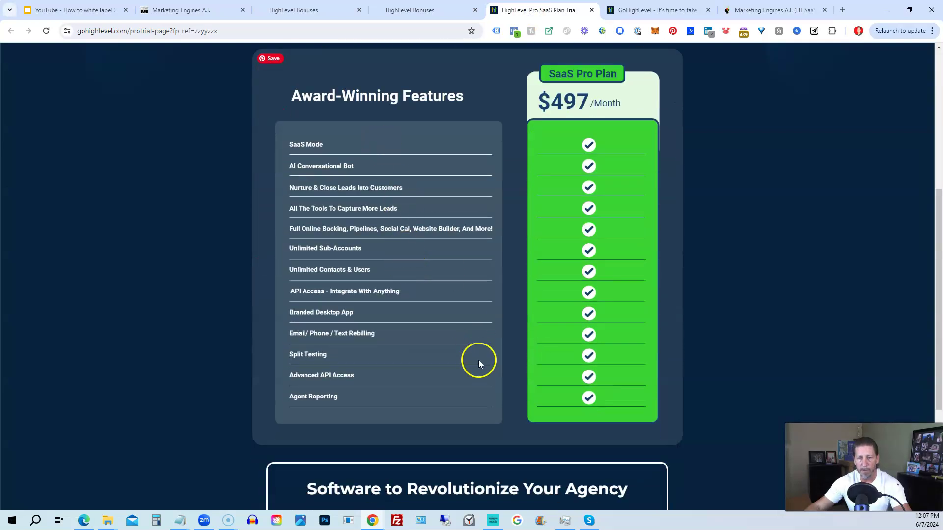
scroll(479, 362, down, 5)
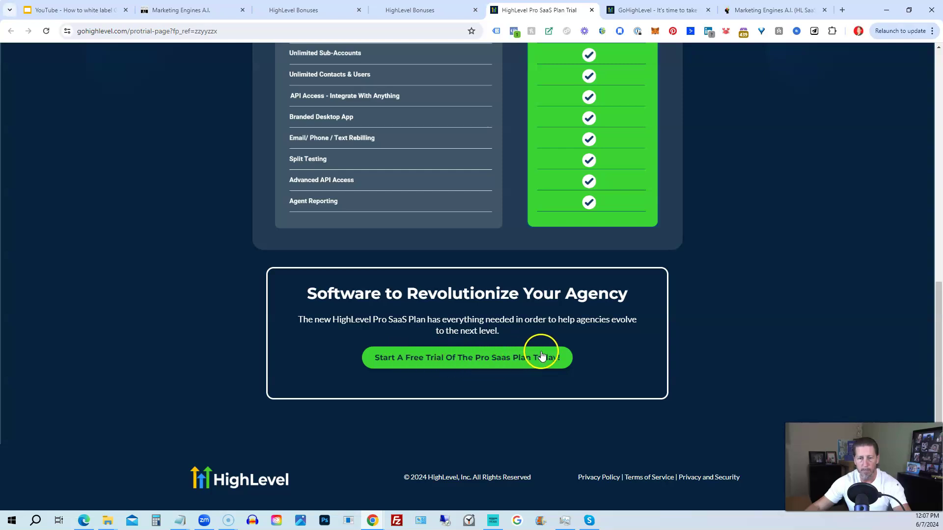
scroll(476, 309, up, 1)
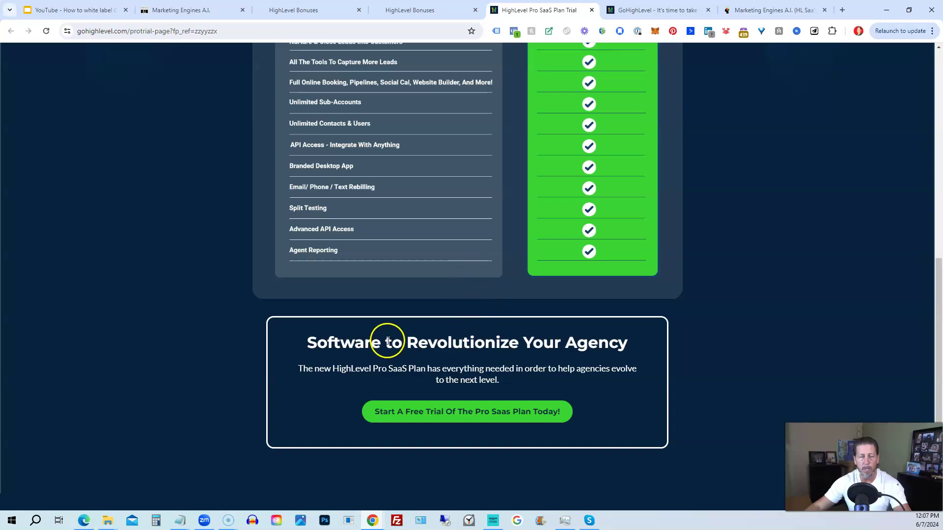
scroll(317, 339, up, 1)
scroll(317, 339, up, 8)
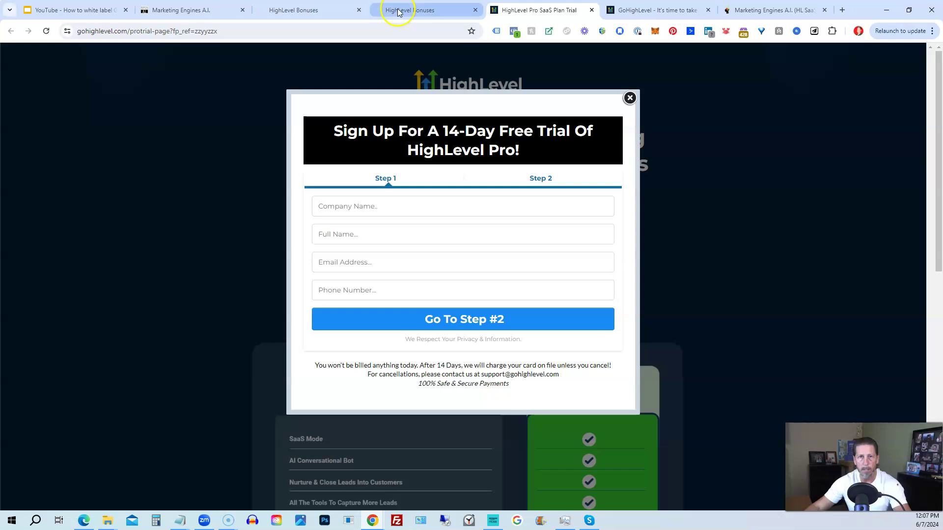
click(399, 11)
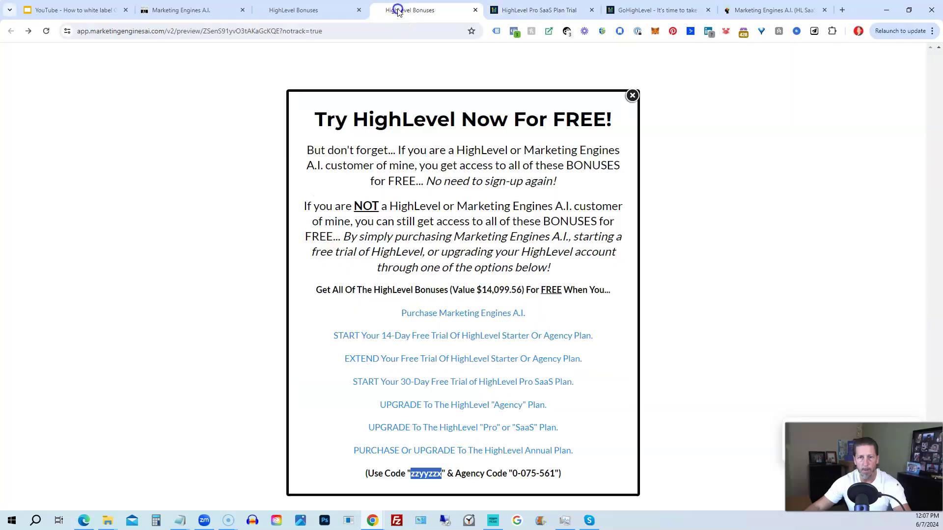